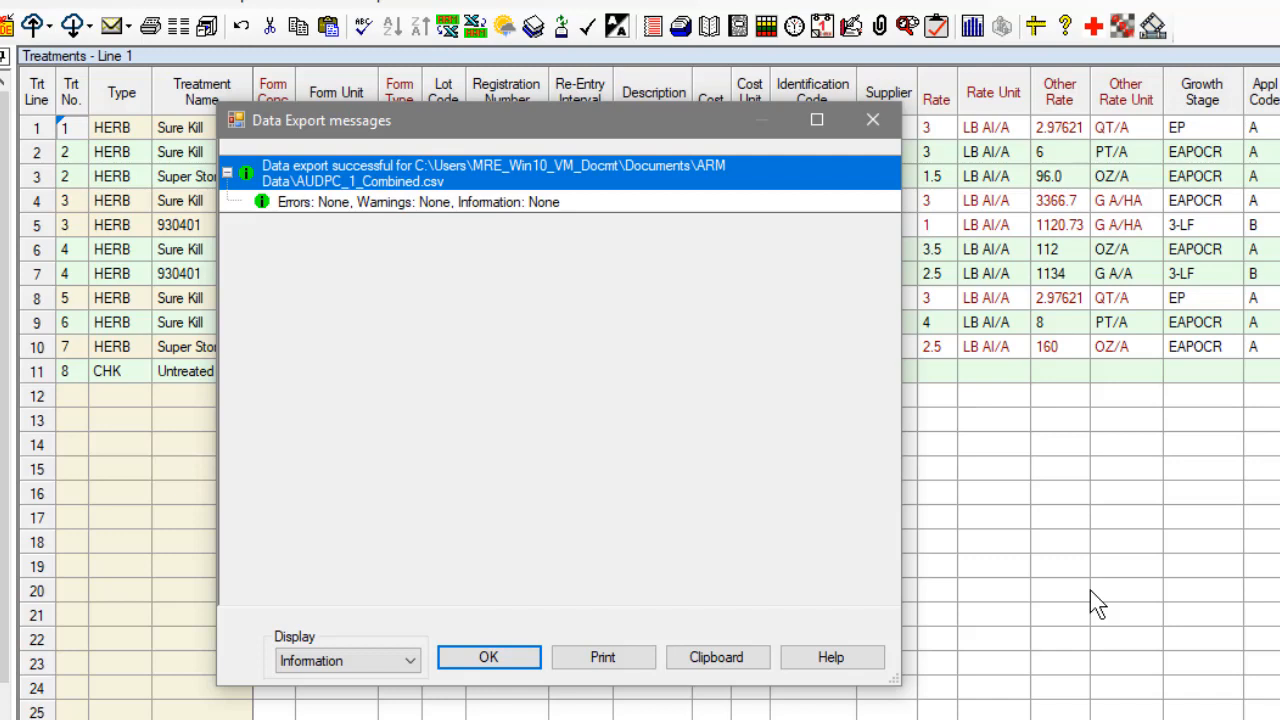
- Dismiss the export messages and, in Word, start the step-by-step mail merge wizard with Labels as the document type
click(528, 662)
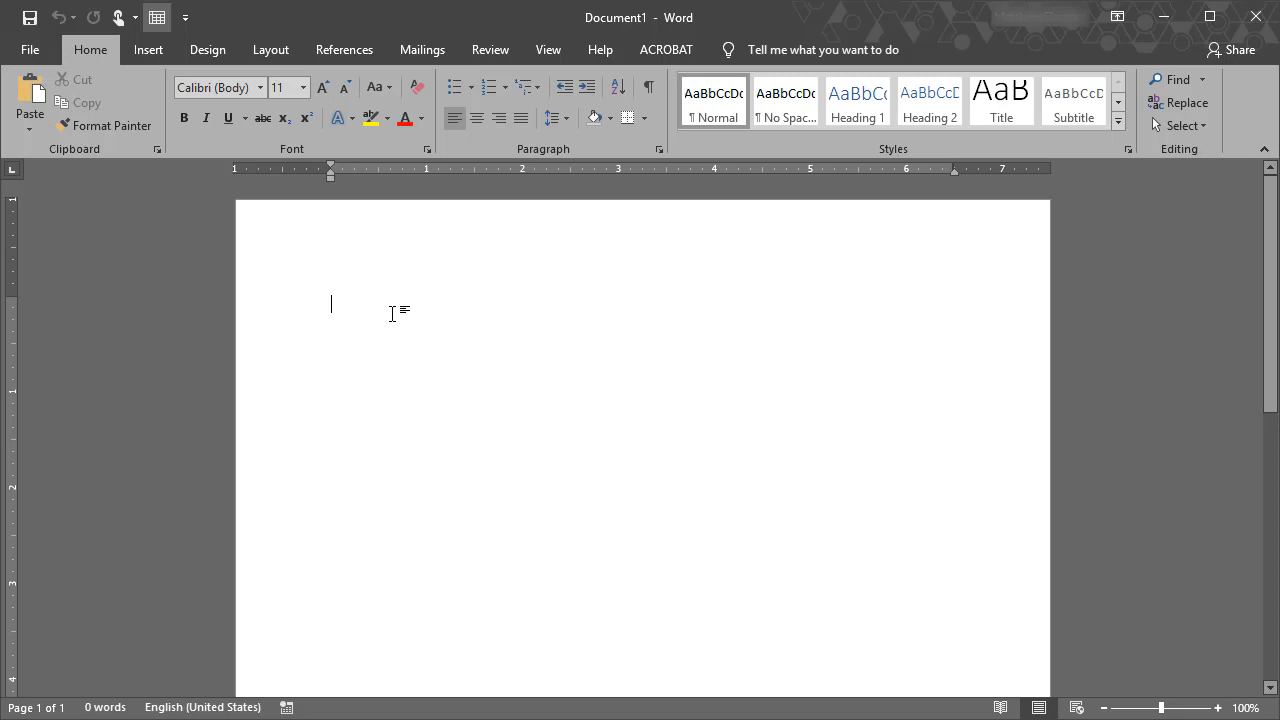
click(438, 57)
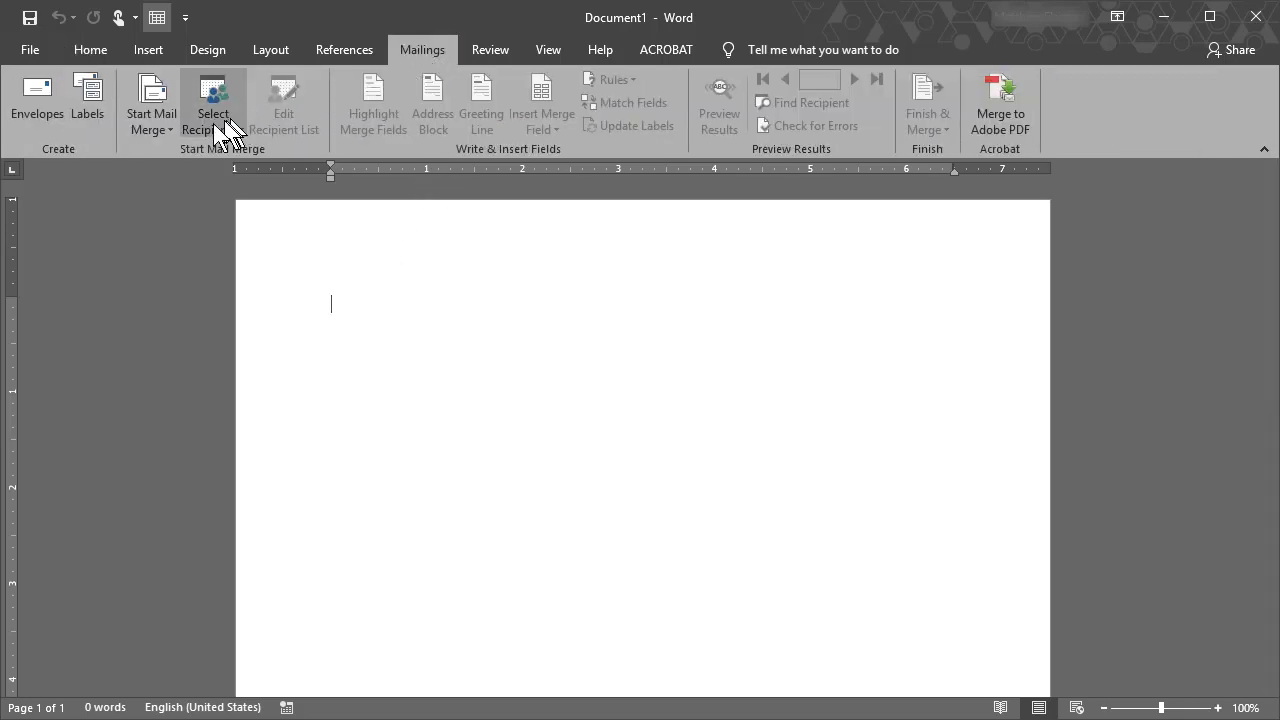
click(169, 132)
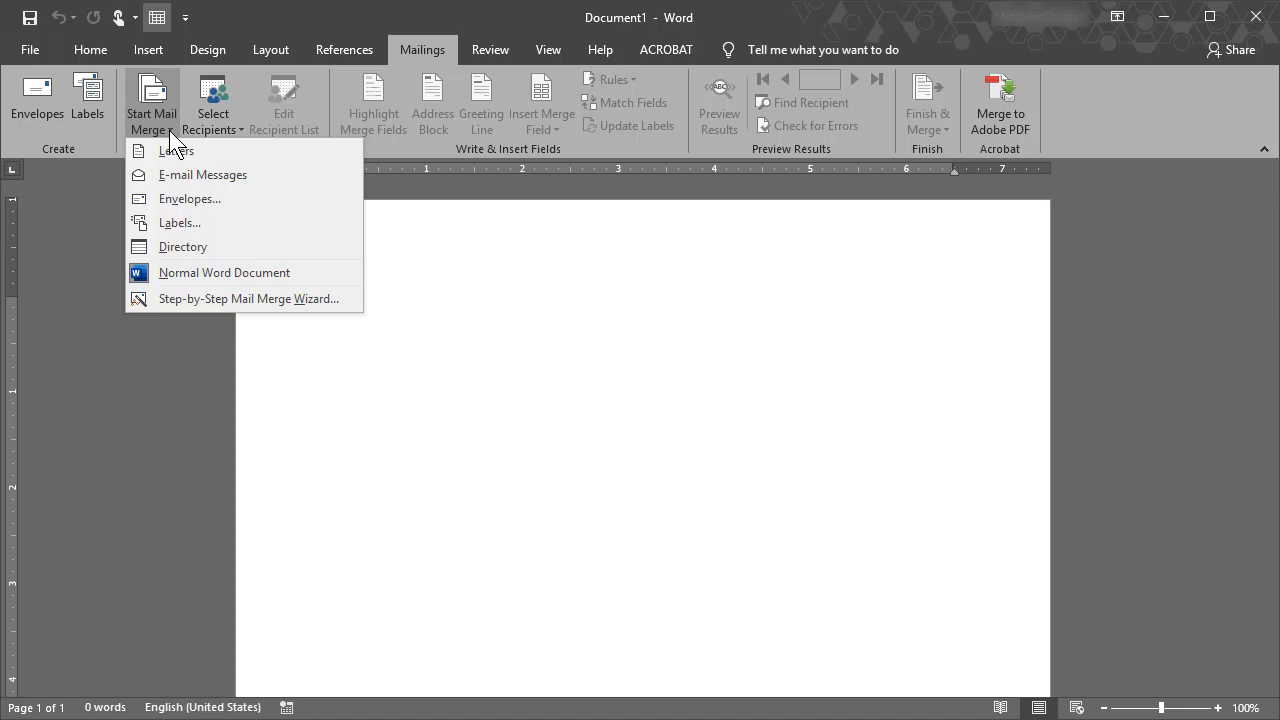
click(348, 299)
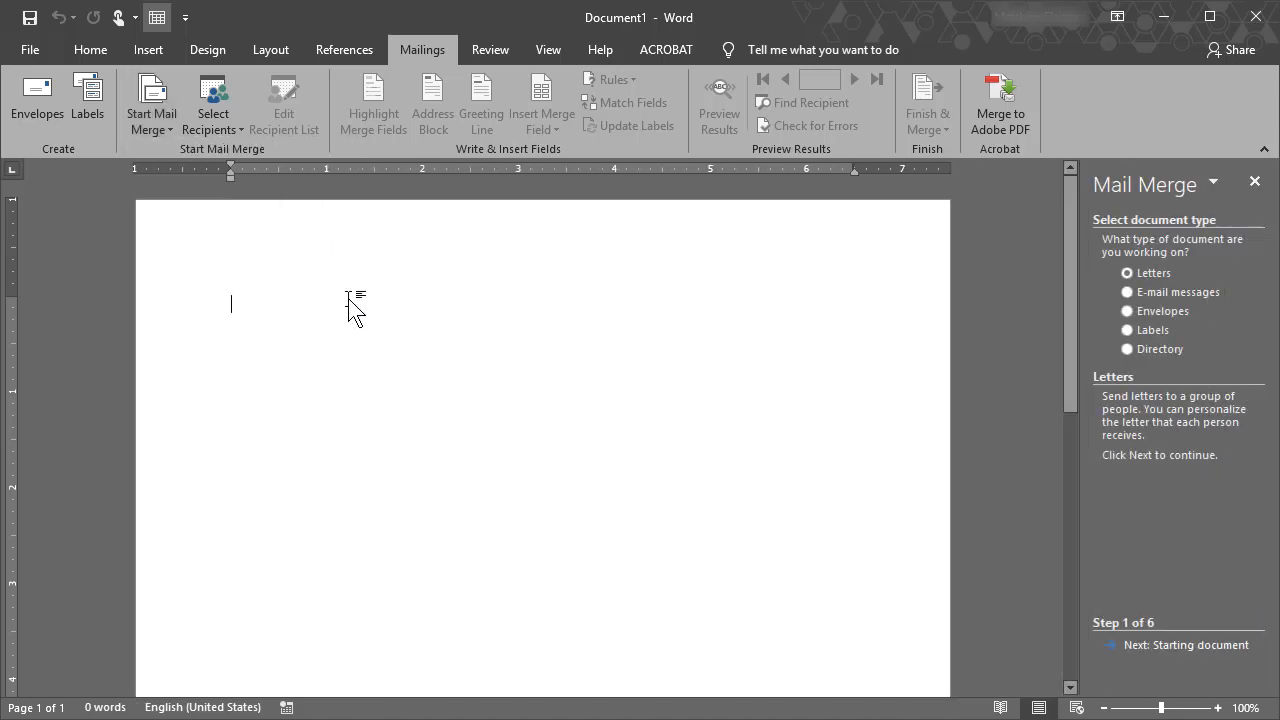
click(1161, 328)
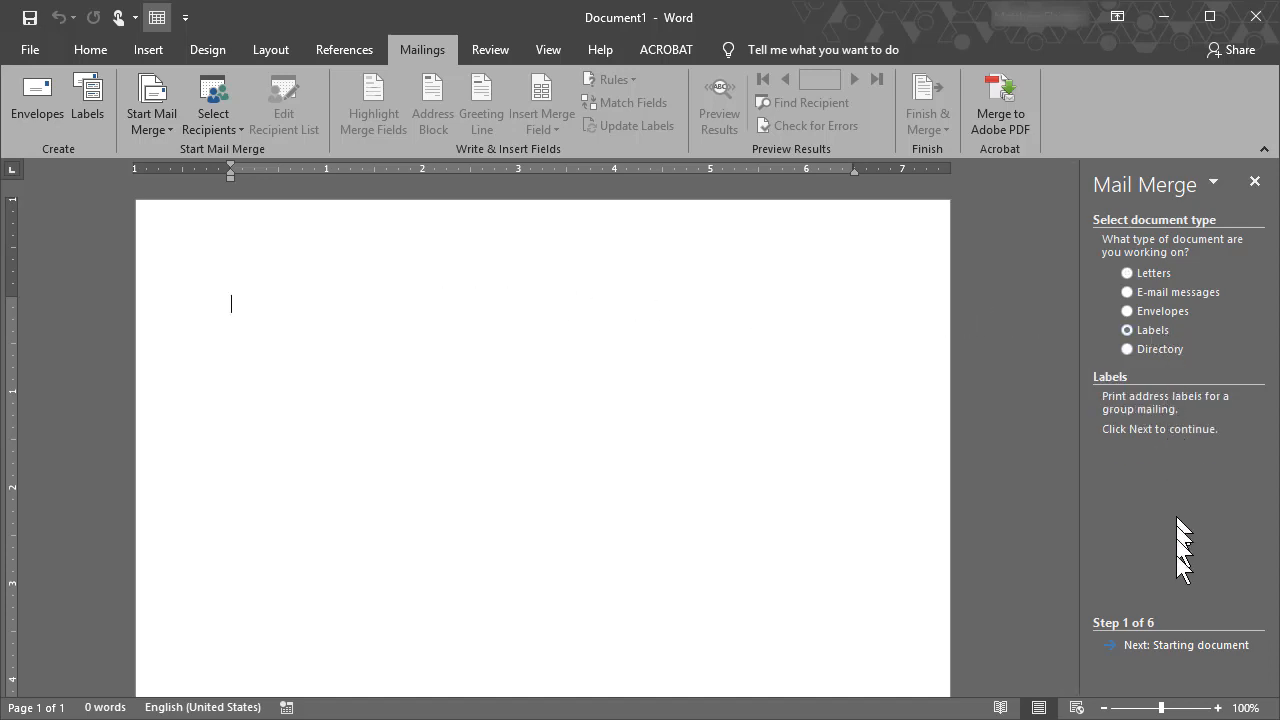
click(1181, 646)
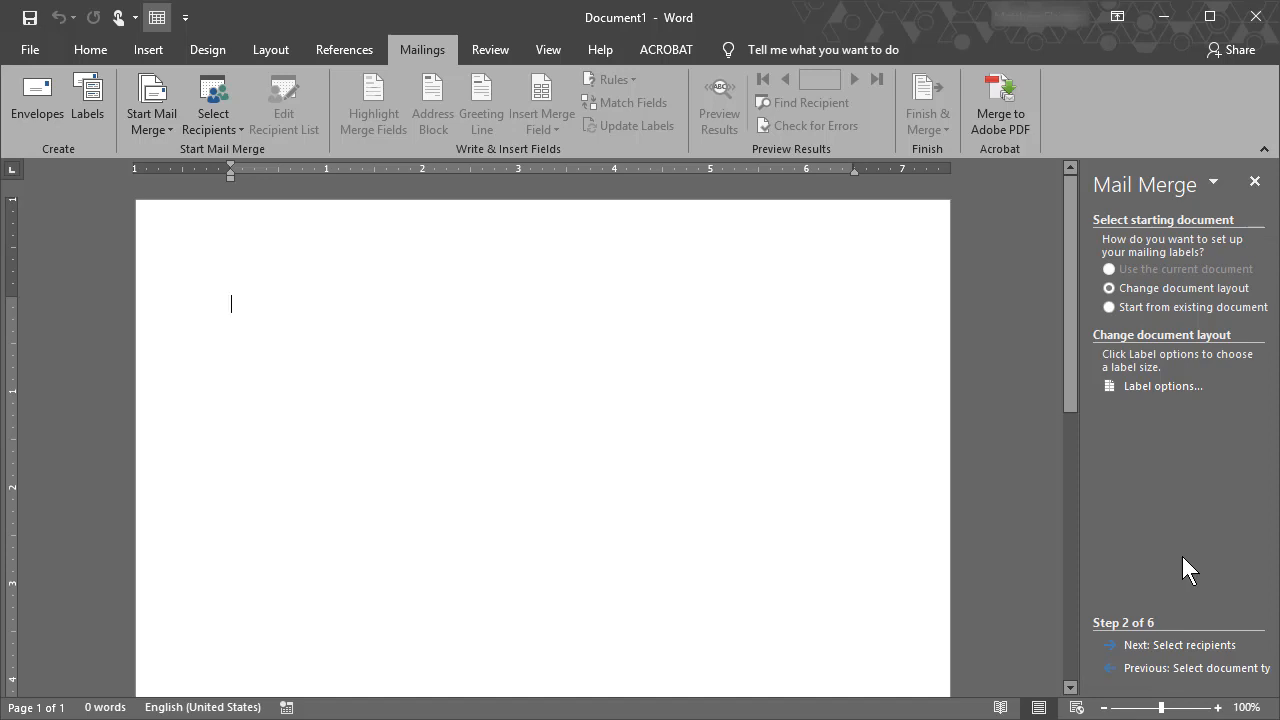
- Change the document layout to Avery US Letter labels, product 5160 Address Labels
click(1177, 290)
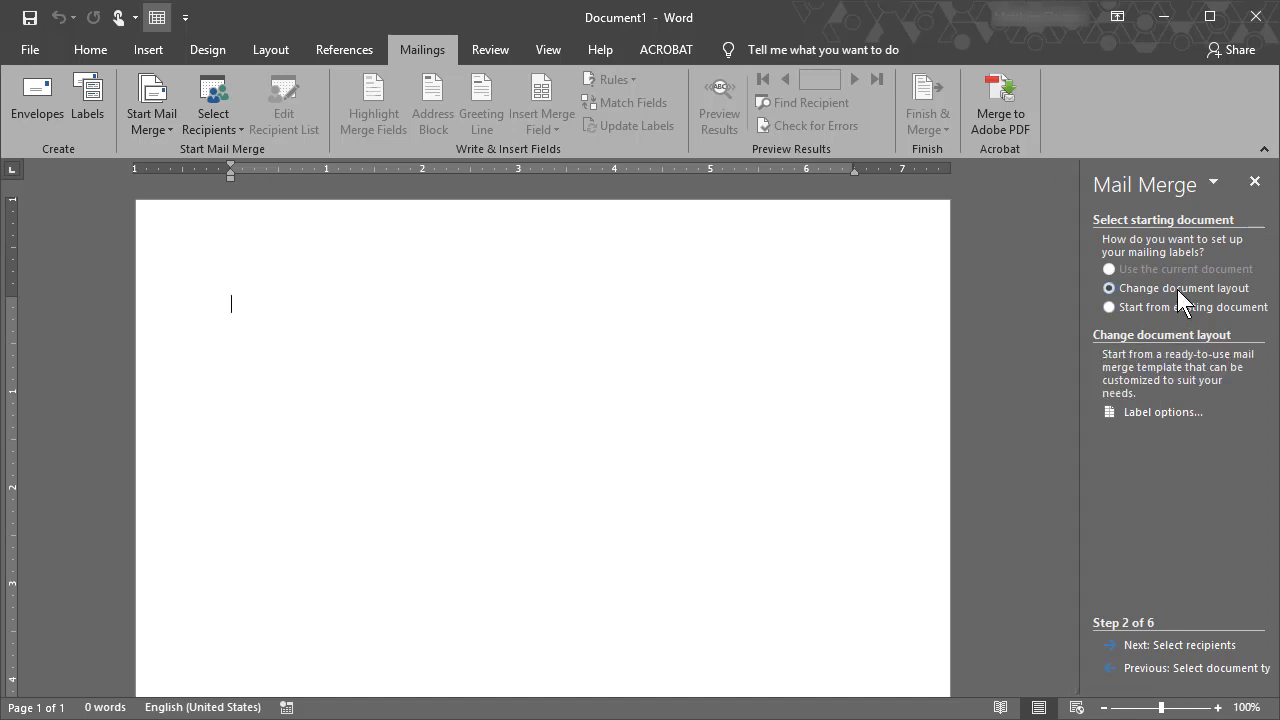
click(1180, 418)
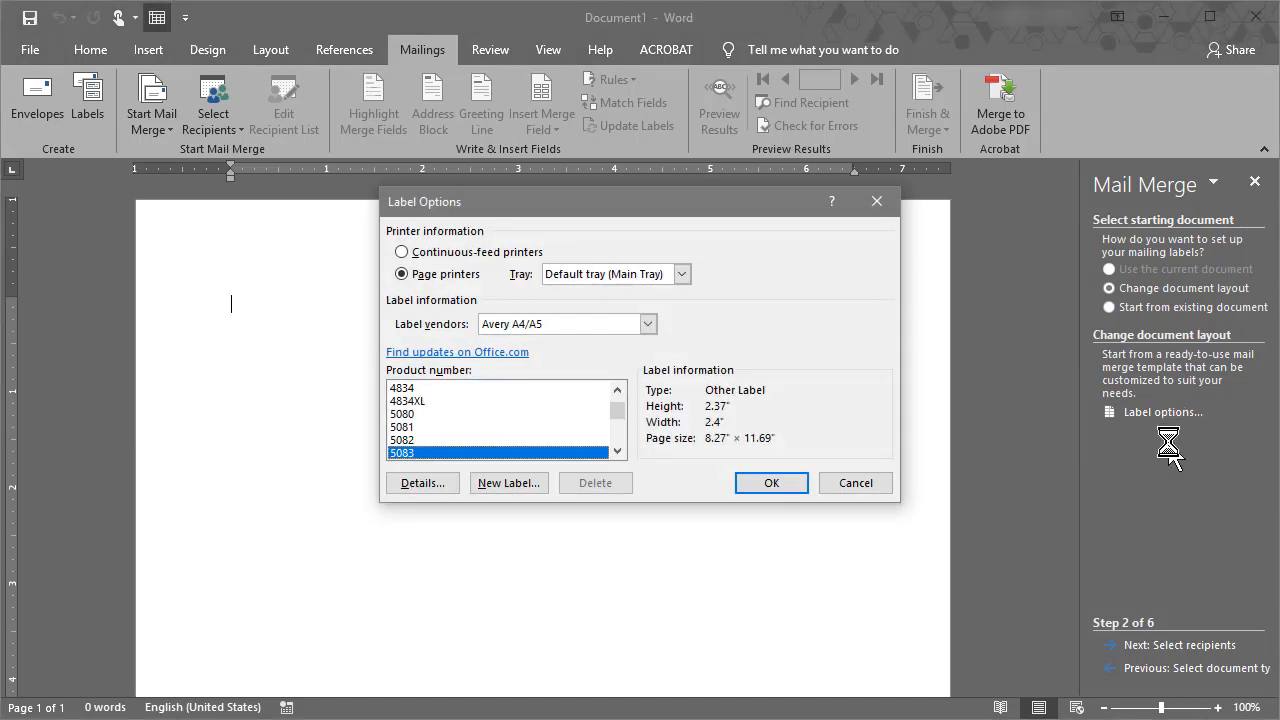
click(648, 323)
click(648, 458)
click(648, 458)
click(519, 446)
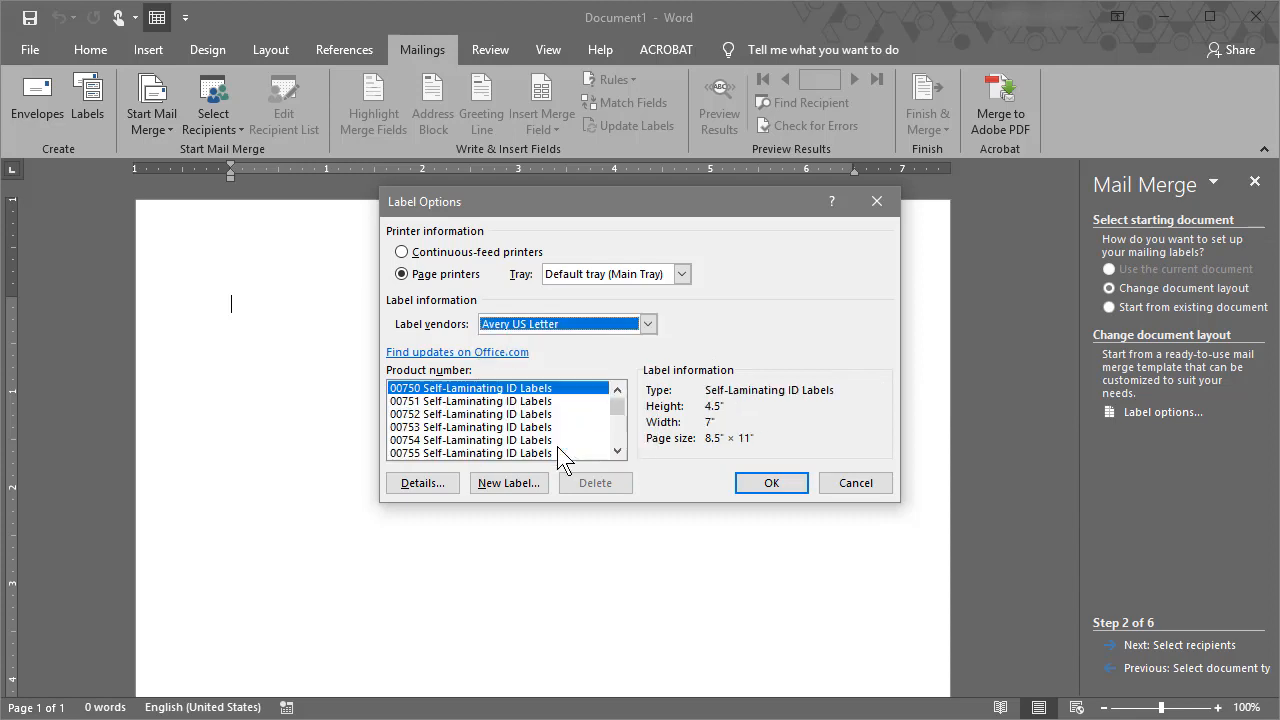
click(540, 428)
text(5160 Address)
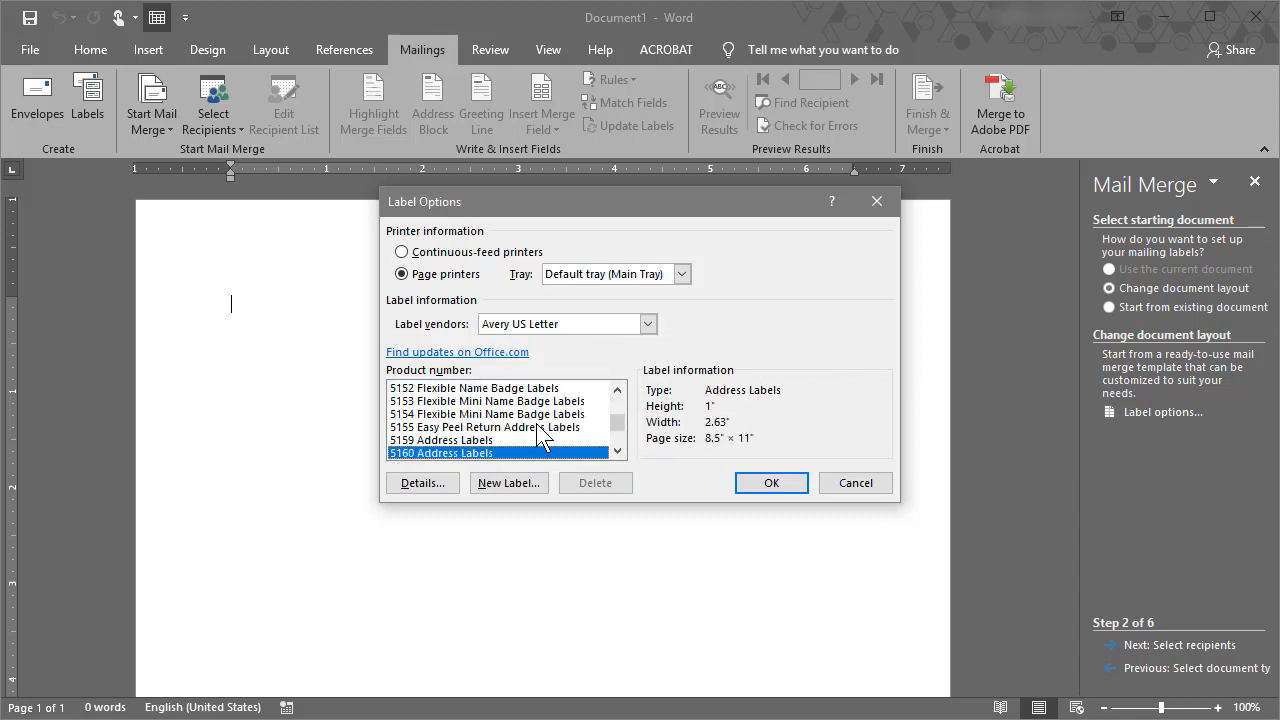
click(773, 488)
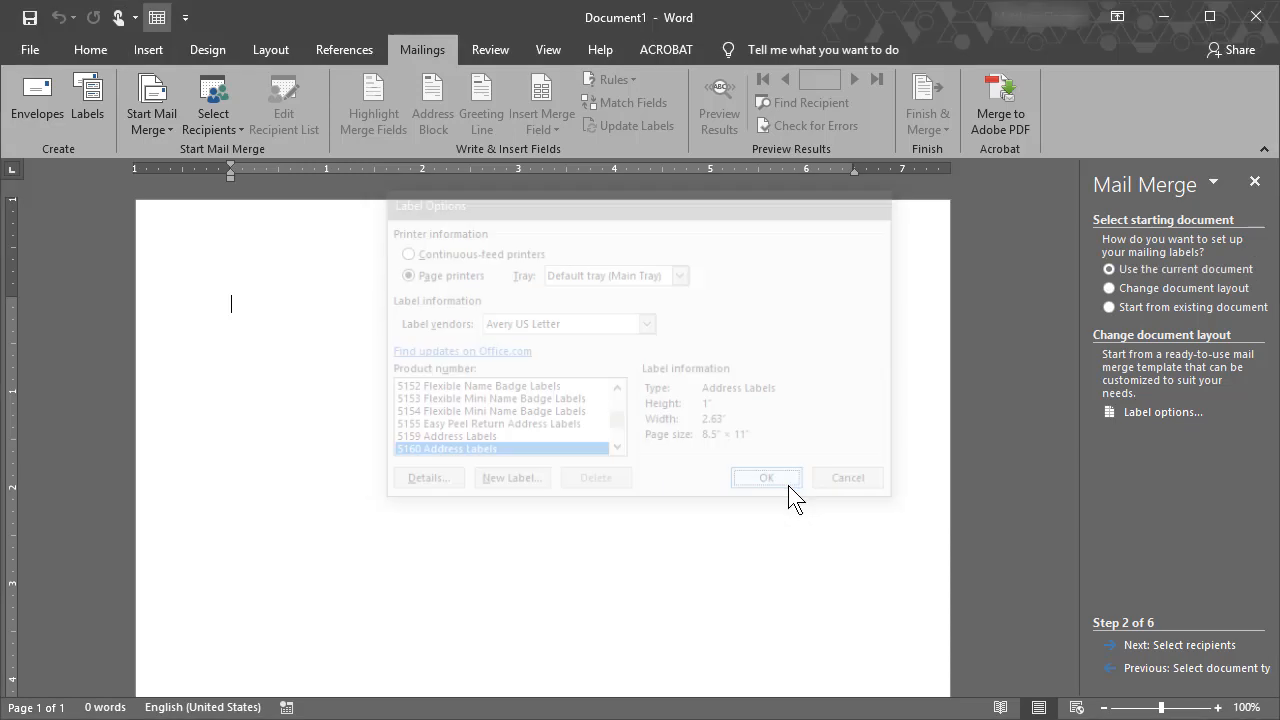
- Use the existing list AUDPC_1_Combined.csv from My Data Sources as the mail merge recipients
click(1218, 707)
click(1218, 707)
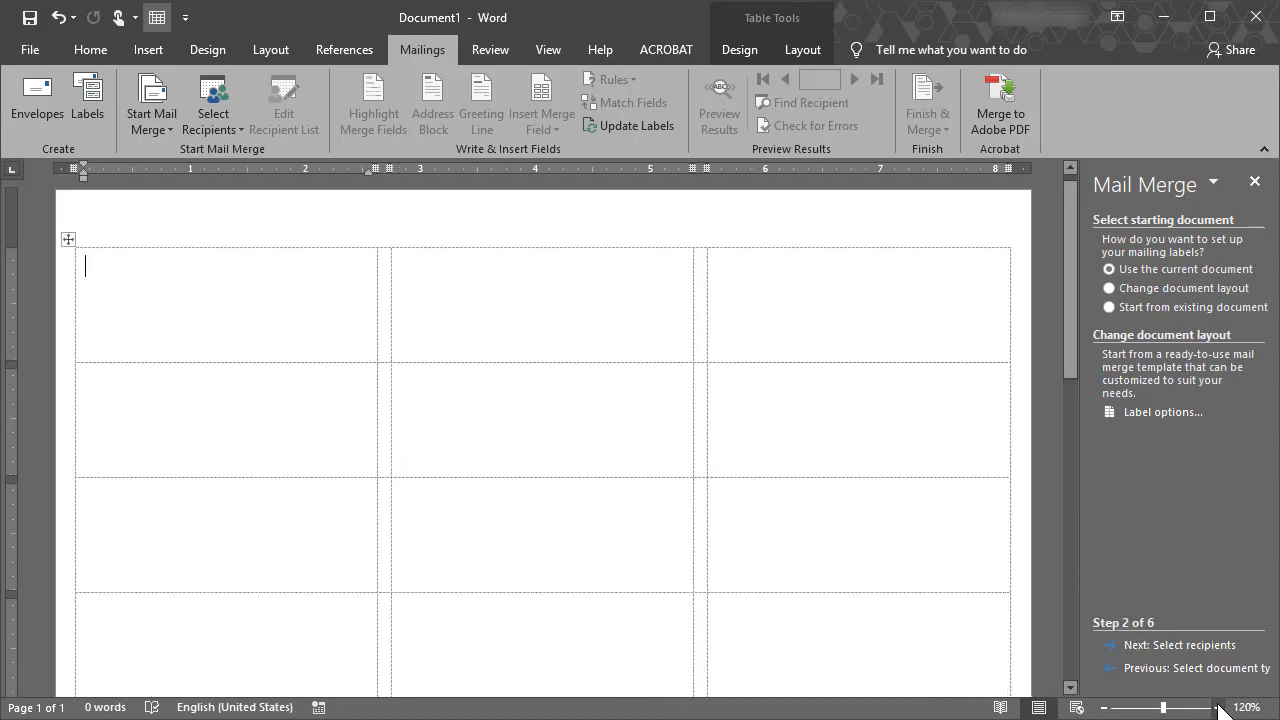
click(1187, 648)
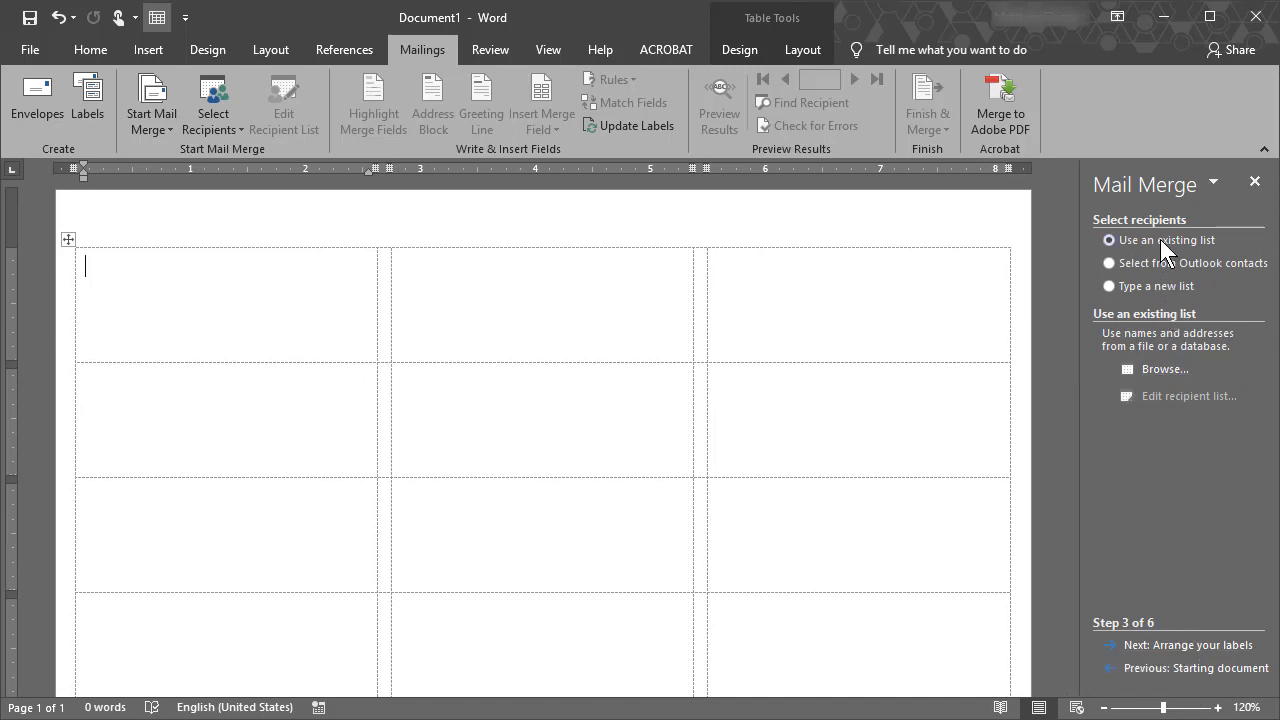
click(1163, 370)
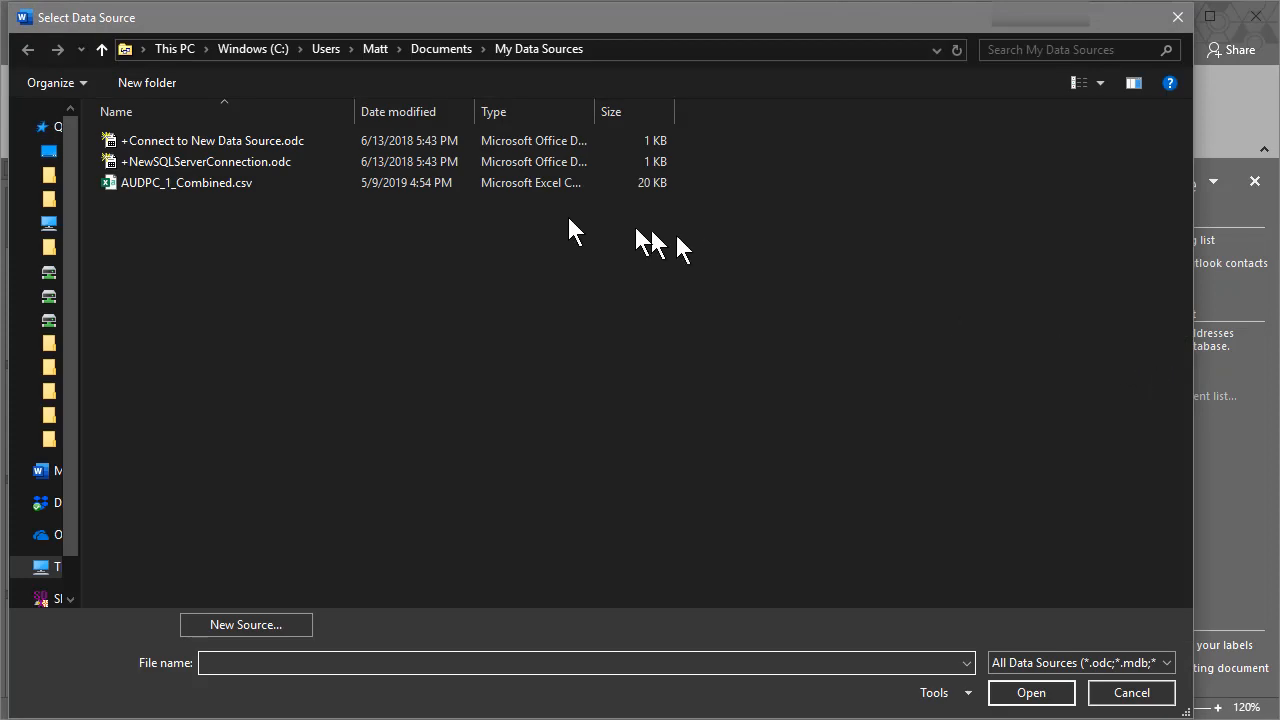
click(257, 184)
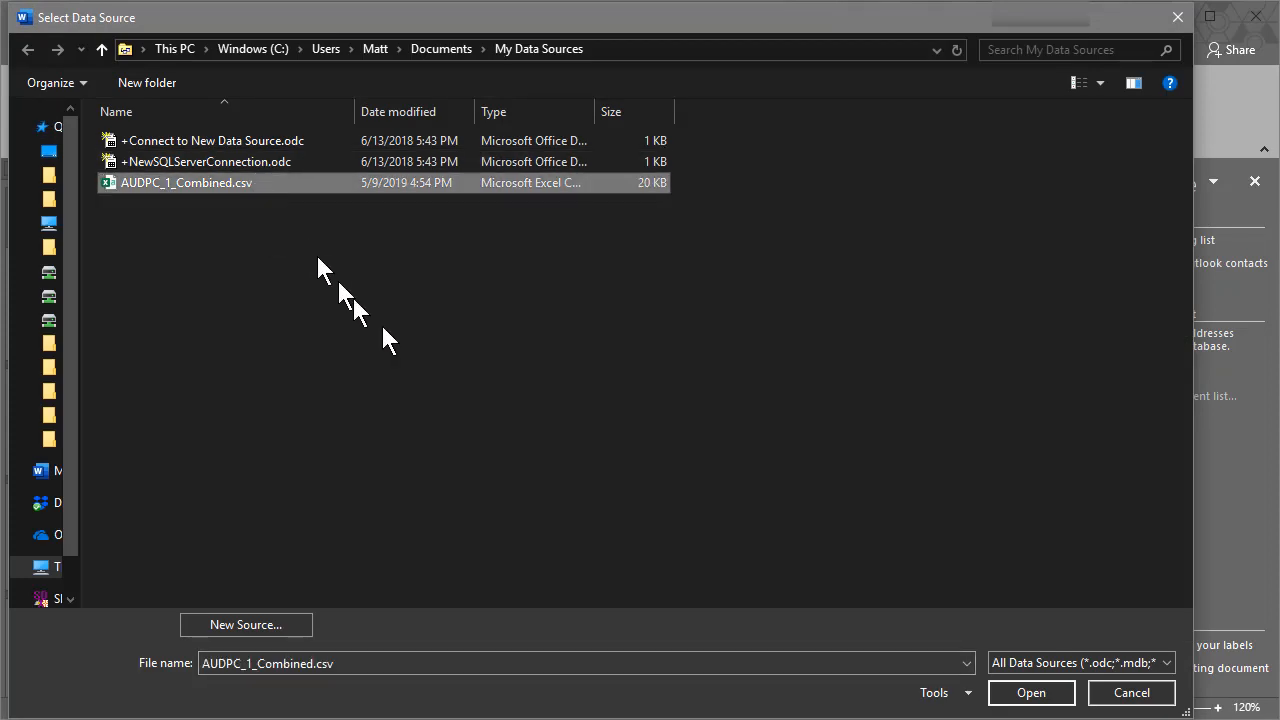
click(1060, 693)
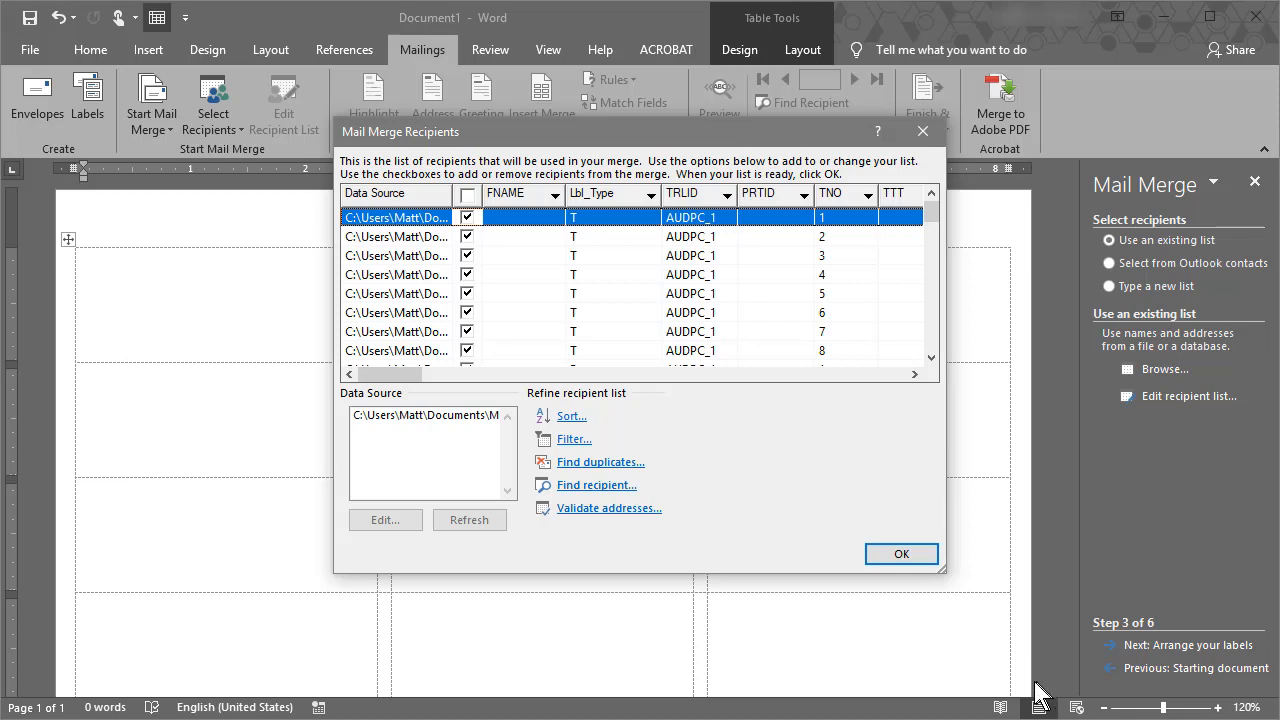
- Filter the recipient list to records whose Lbl_Type is T and accept the list
click(652, 195)
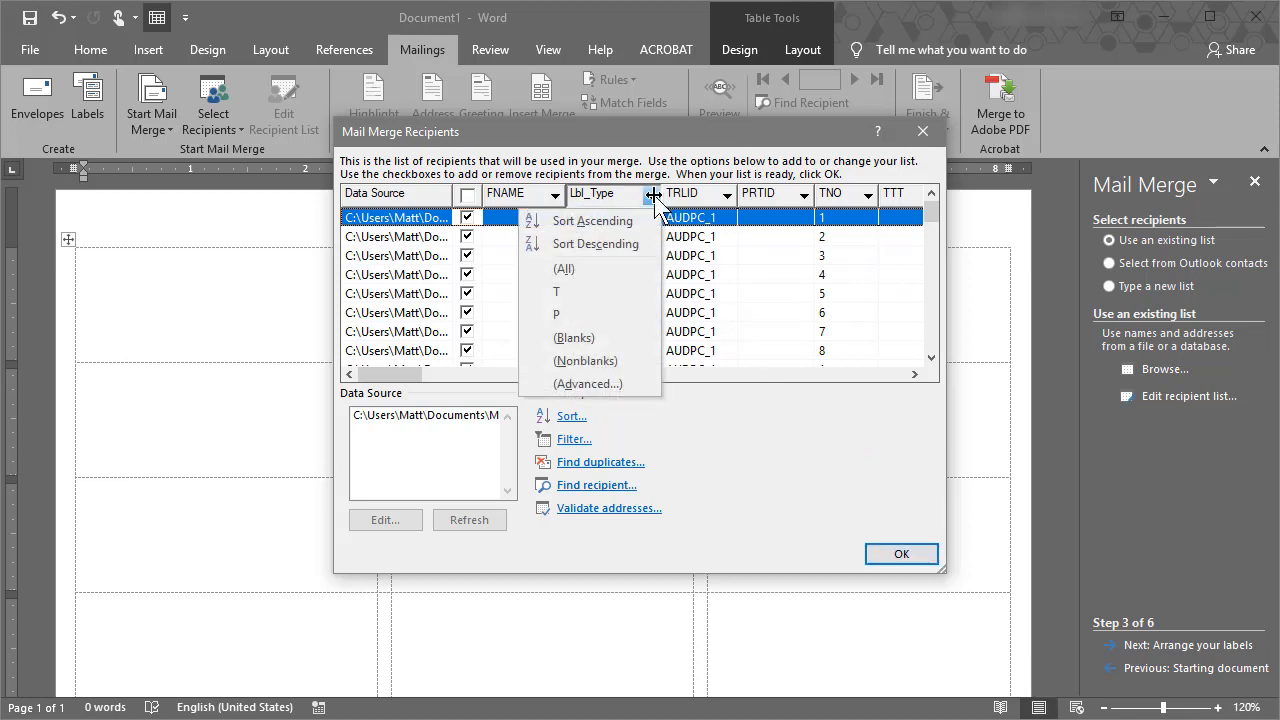
click(557, 291)
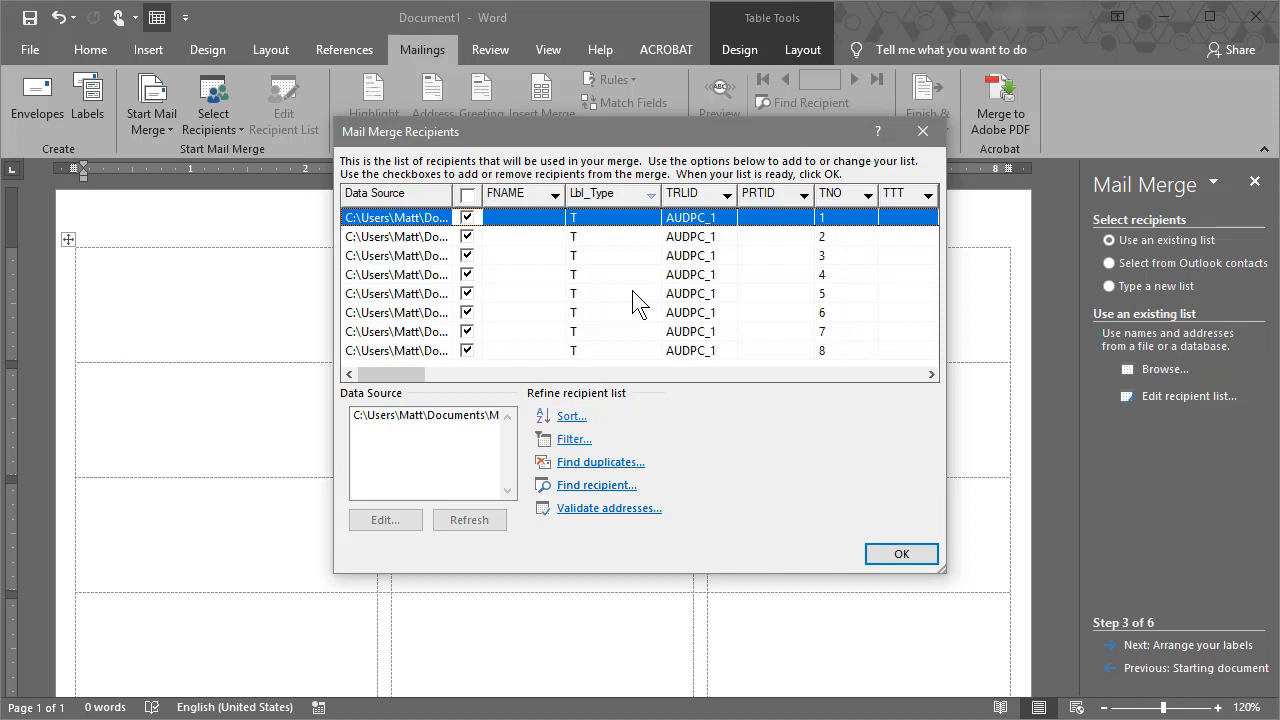
click(905, 556)
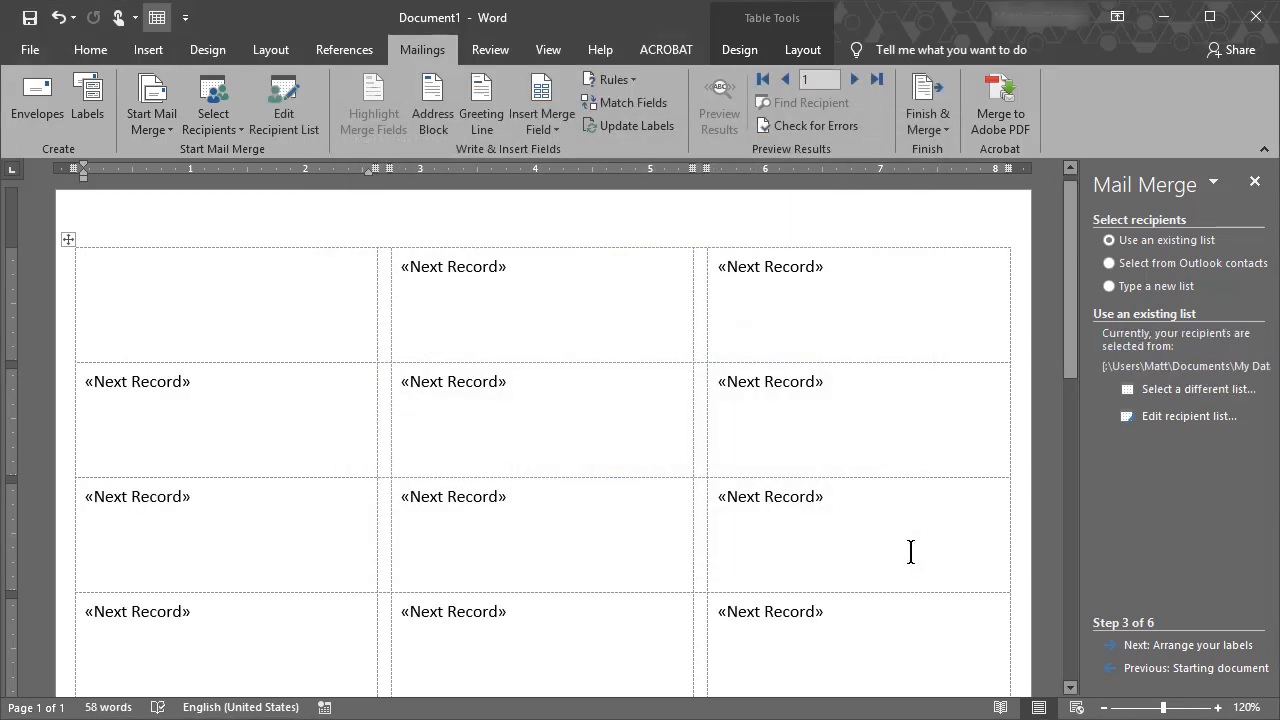
- Proceed to arranging the labels and enter "Trt:" followed by the TNO merge field in the first label
click(1190, 645)
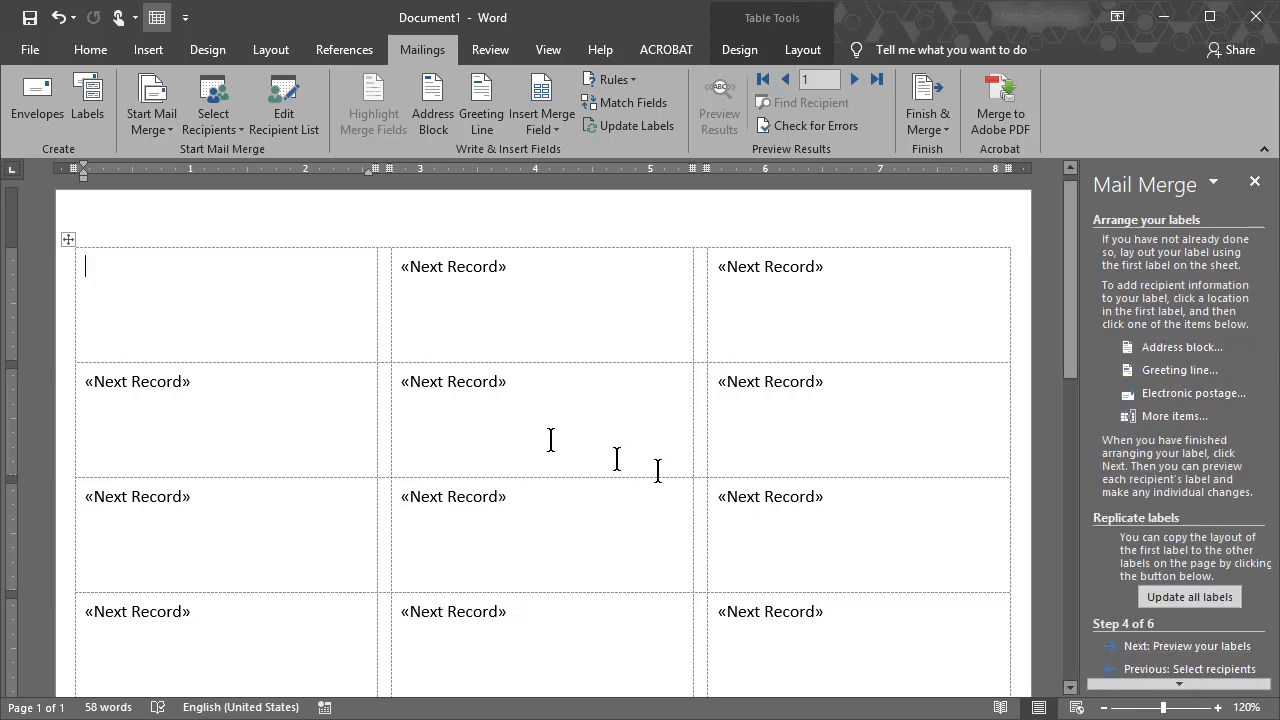
click(130, 277)
text(Trt:)
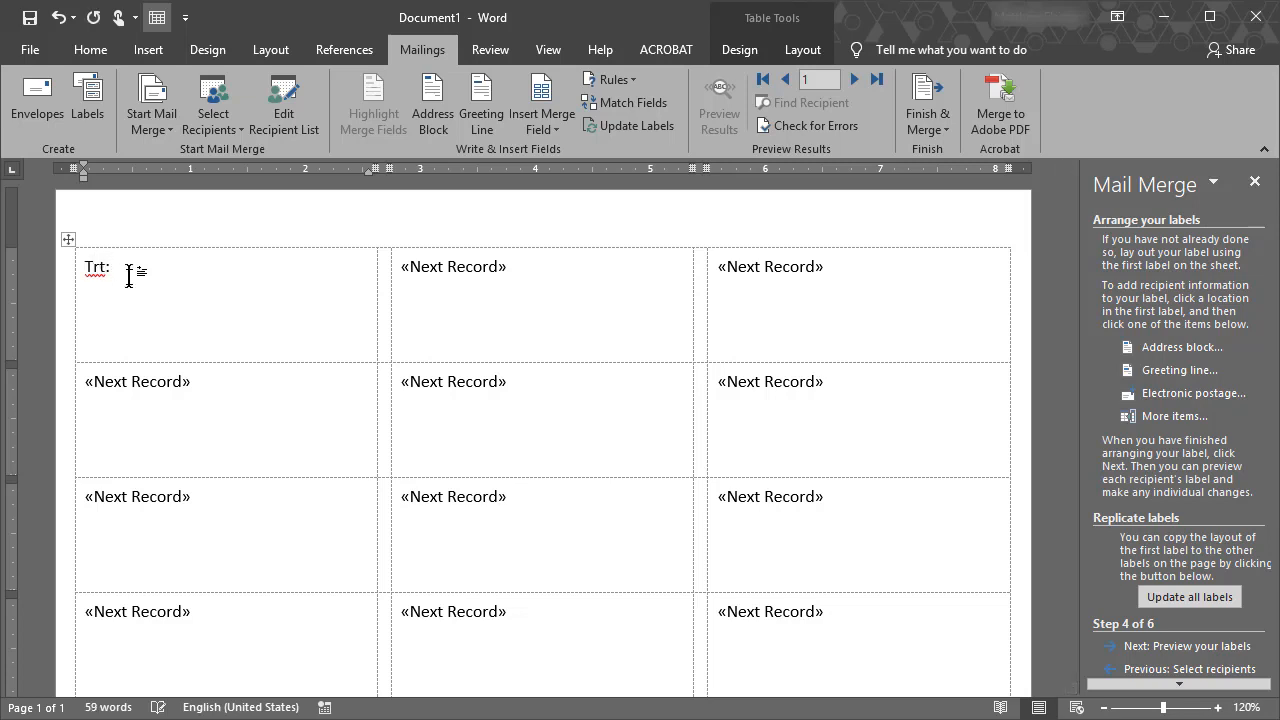
click(549, 122)
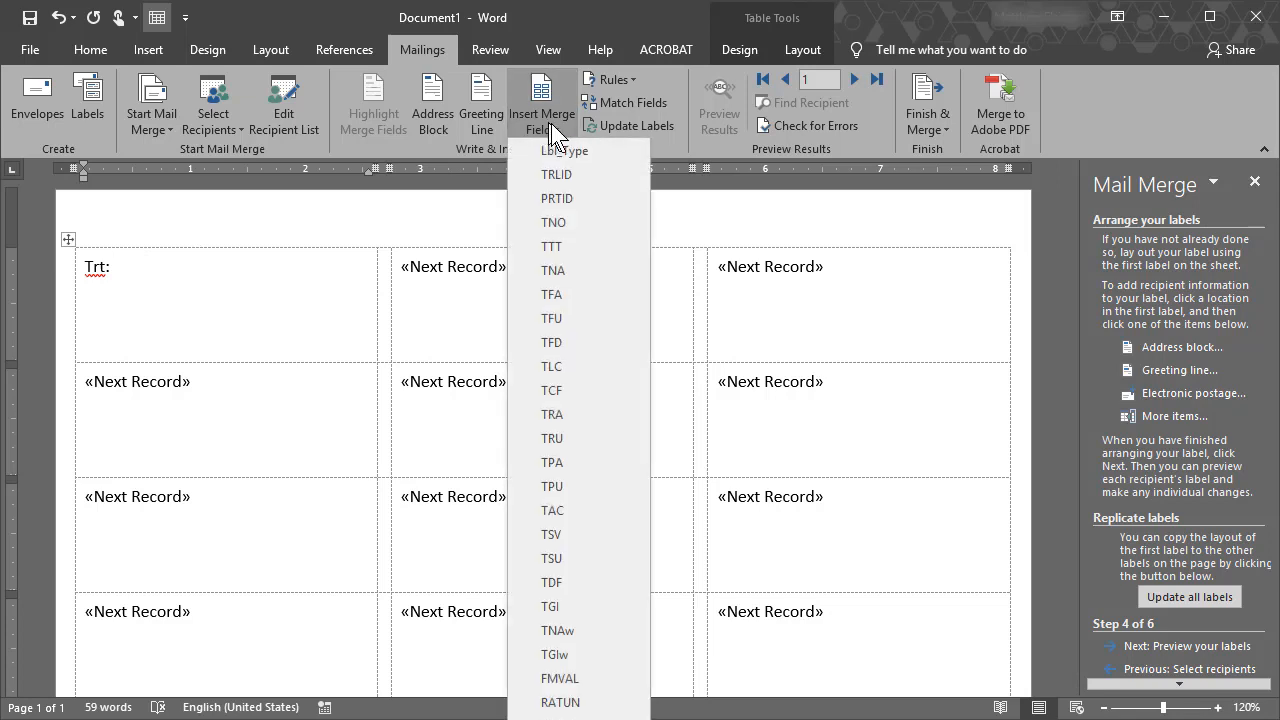
click(590, 223)
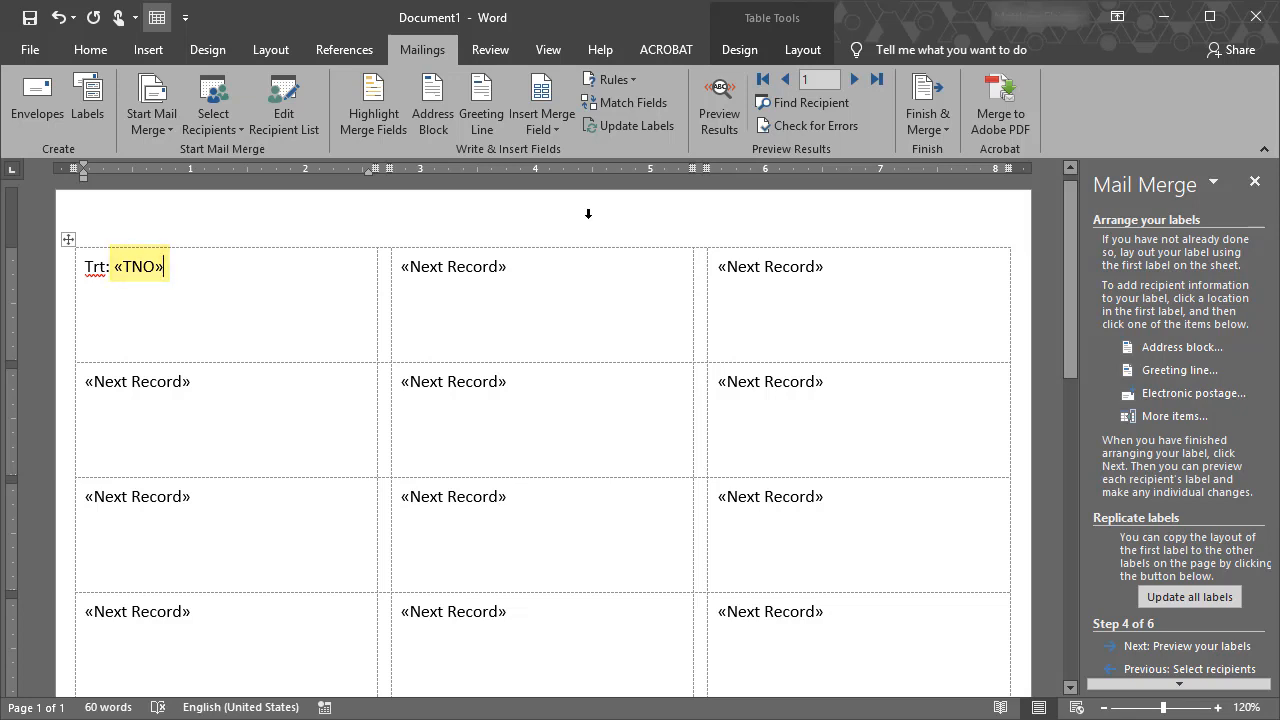
- Add "Name:" followed by the TNAw merge field on the first label's treatment line
text(Name:)
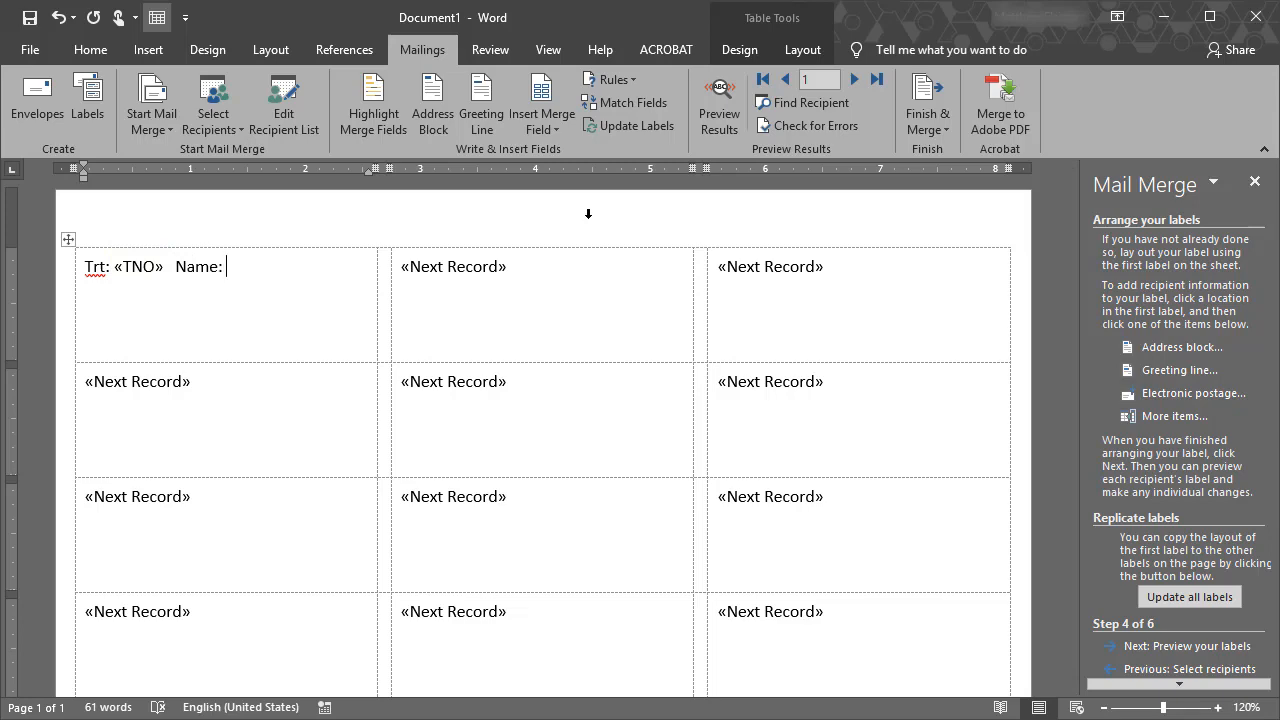
click(554, 128)
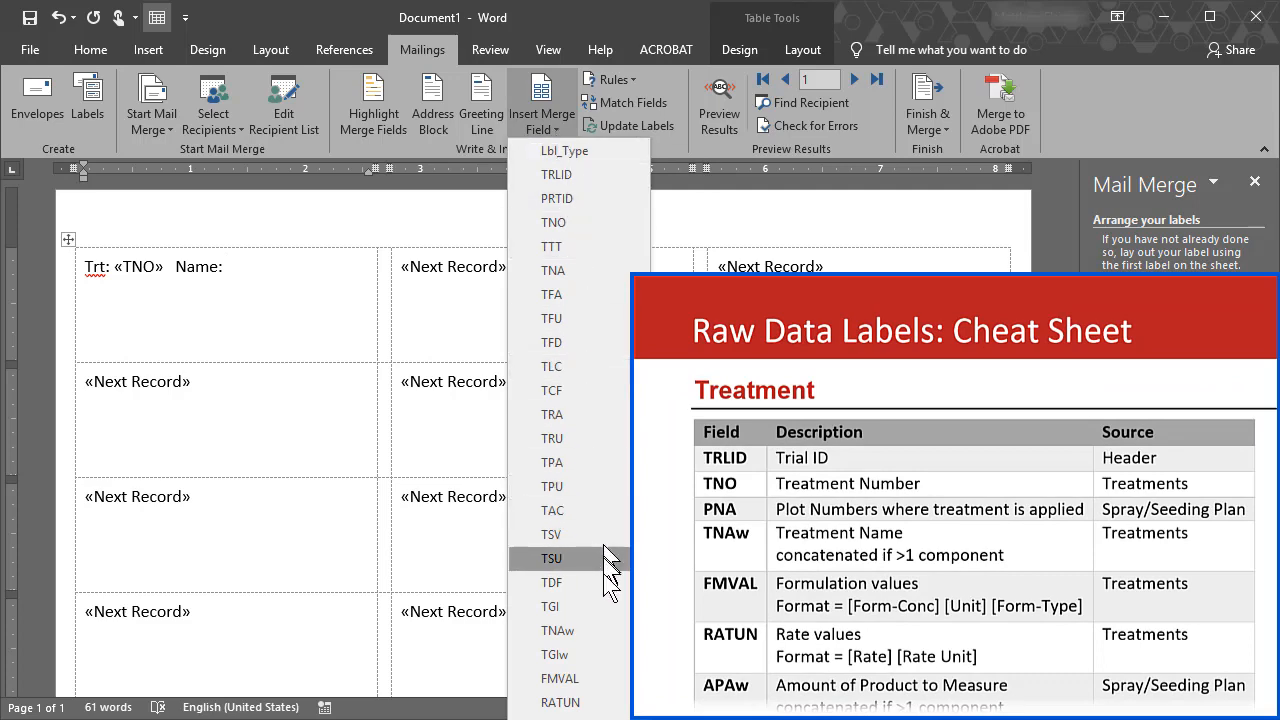
click(603, 630)
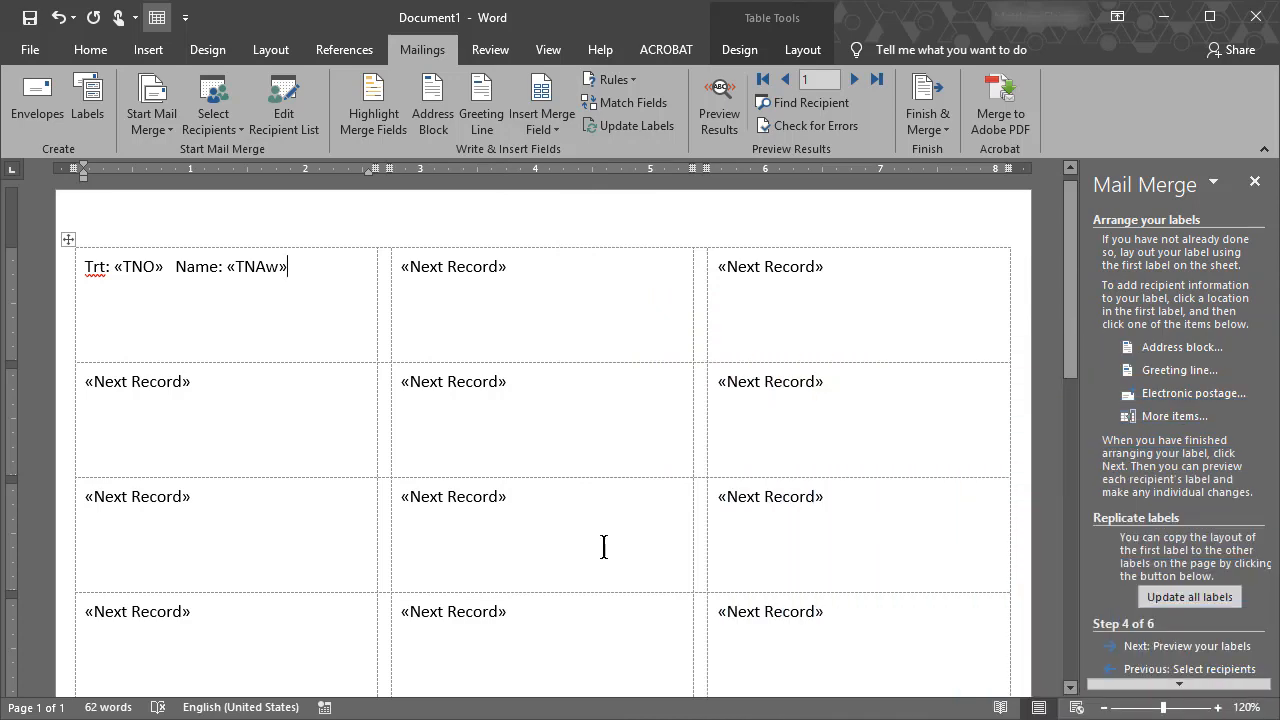
- Replicate the first label's layout to all labels, preview the merged results, and return to the field view
click(664, 132)
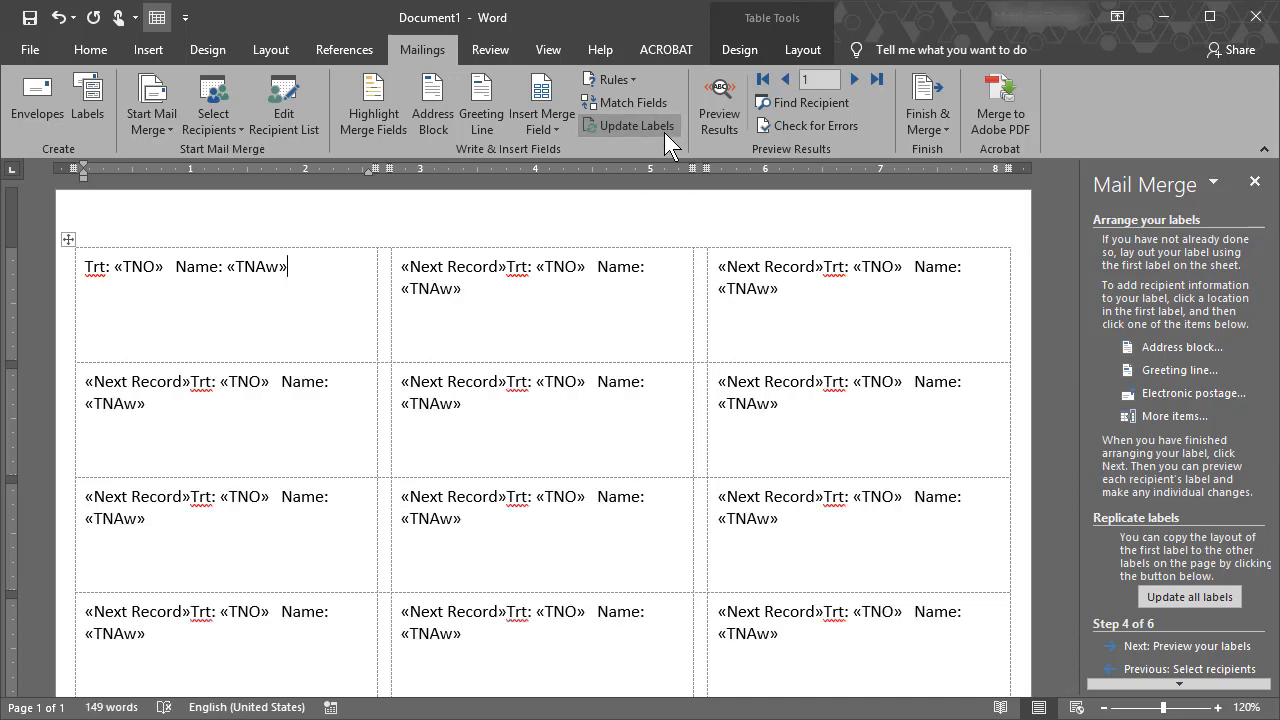
click(723, 128)
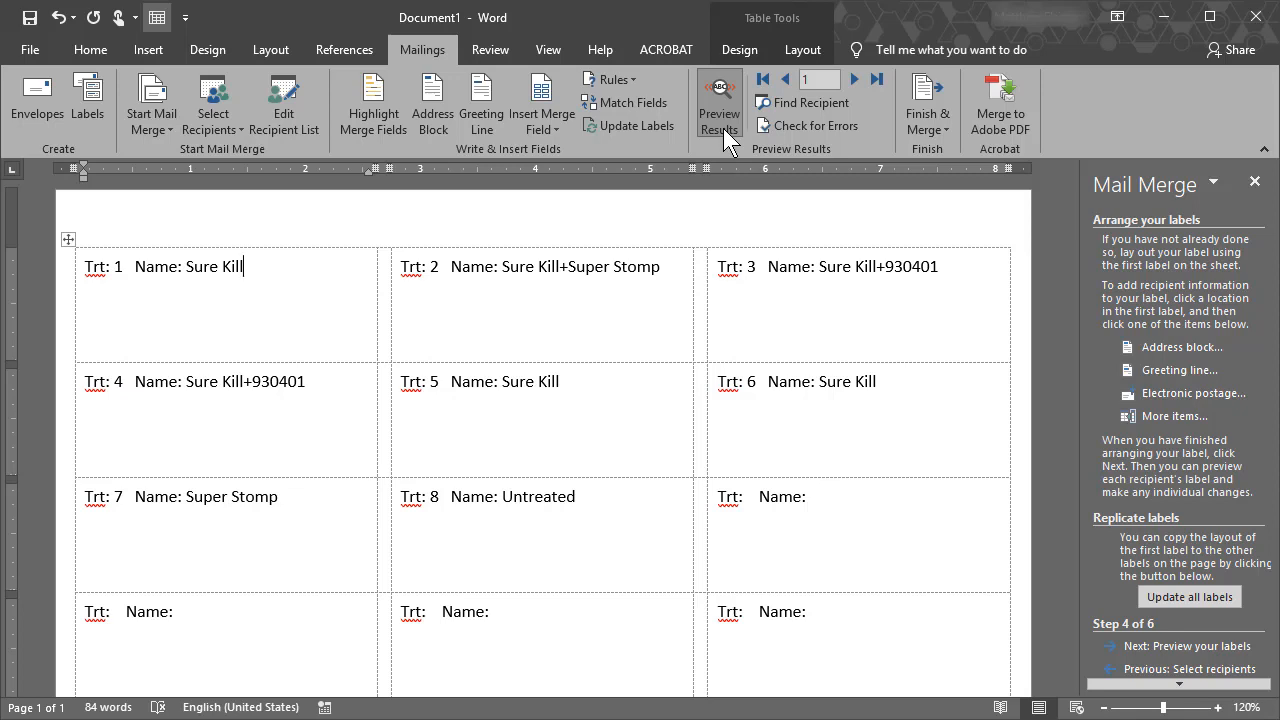
click(723, 128)
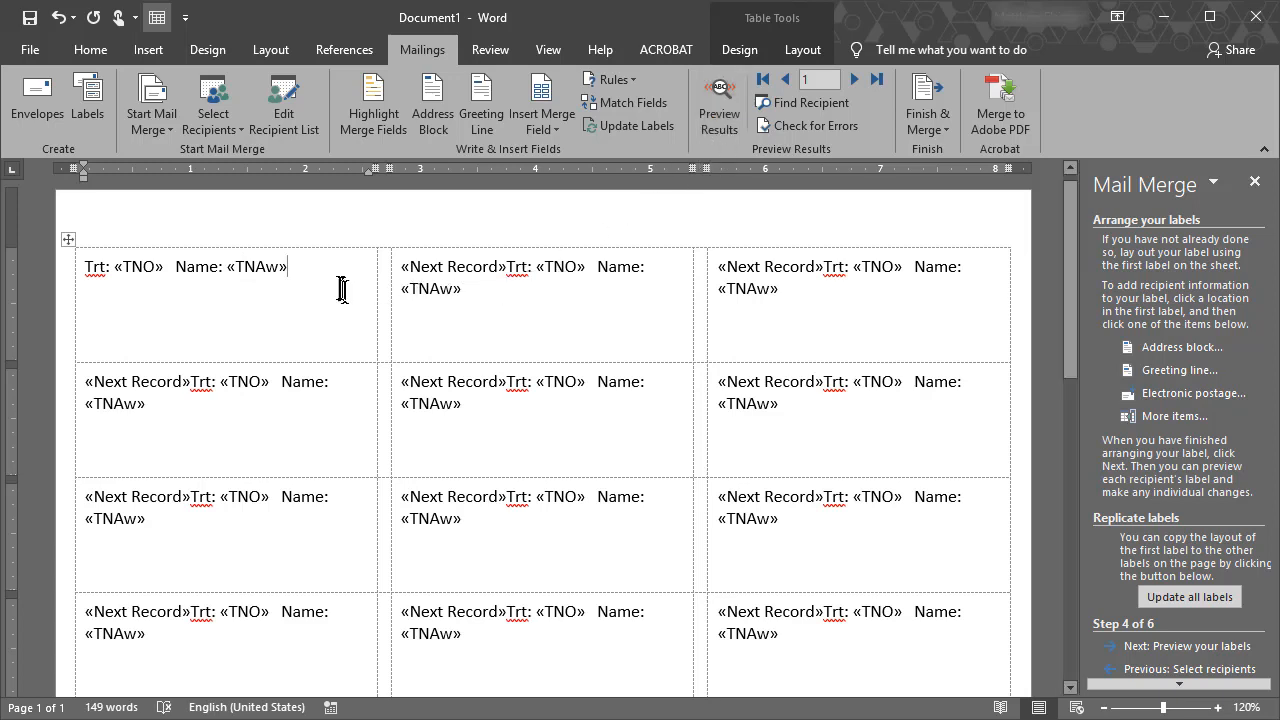
- Add a second line to the first label with "Rate:" followed by the RATUN merge field
key(Return)
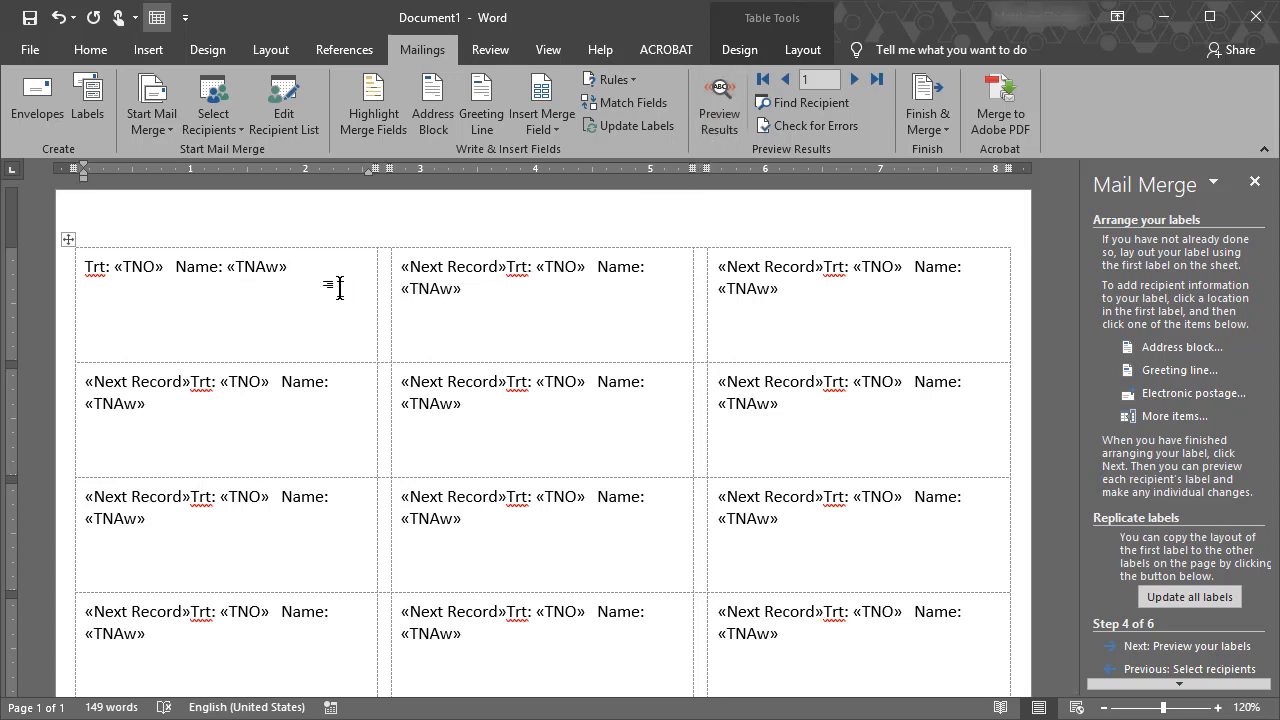
text(Rate:)
click(553, 129)
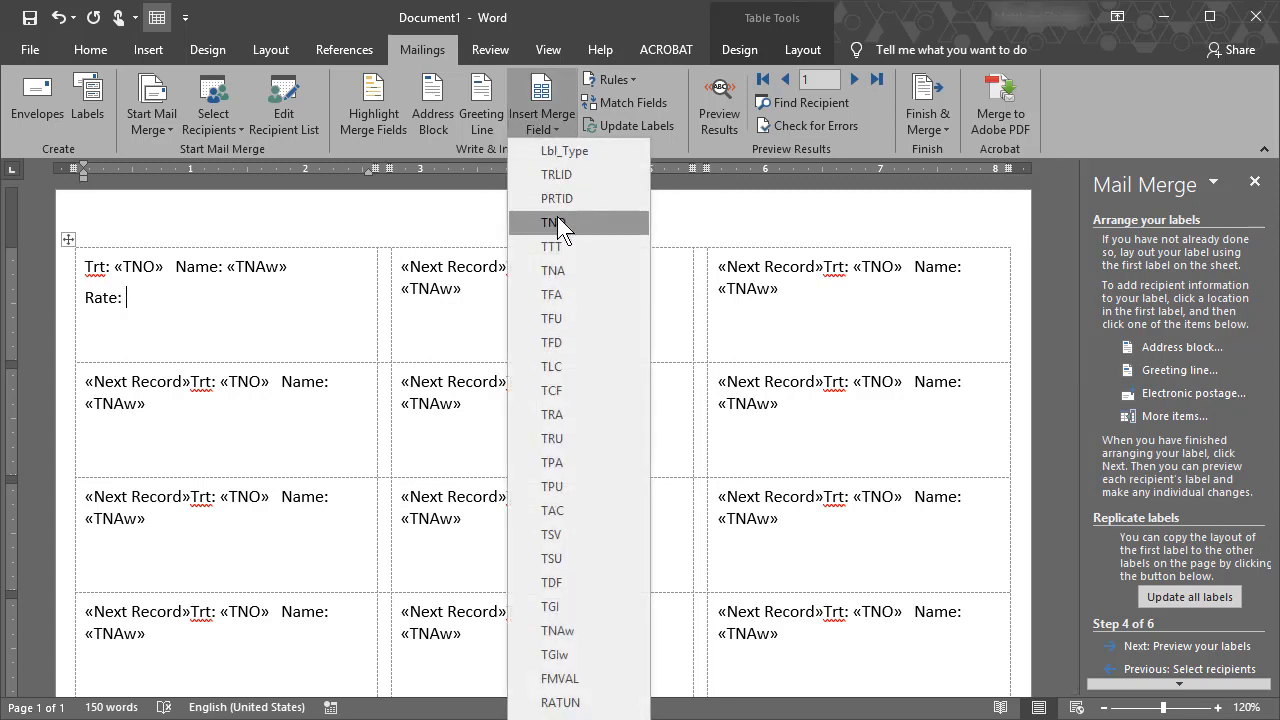
scroll(557, 216, down, 2)
scroll(557, 216, down, 2)
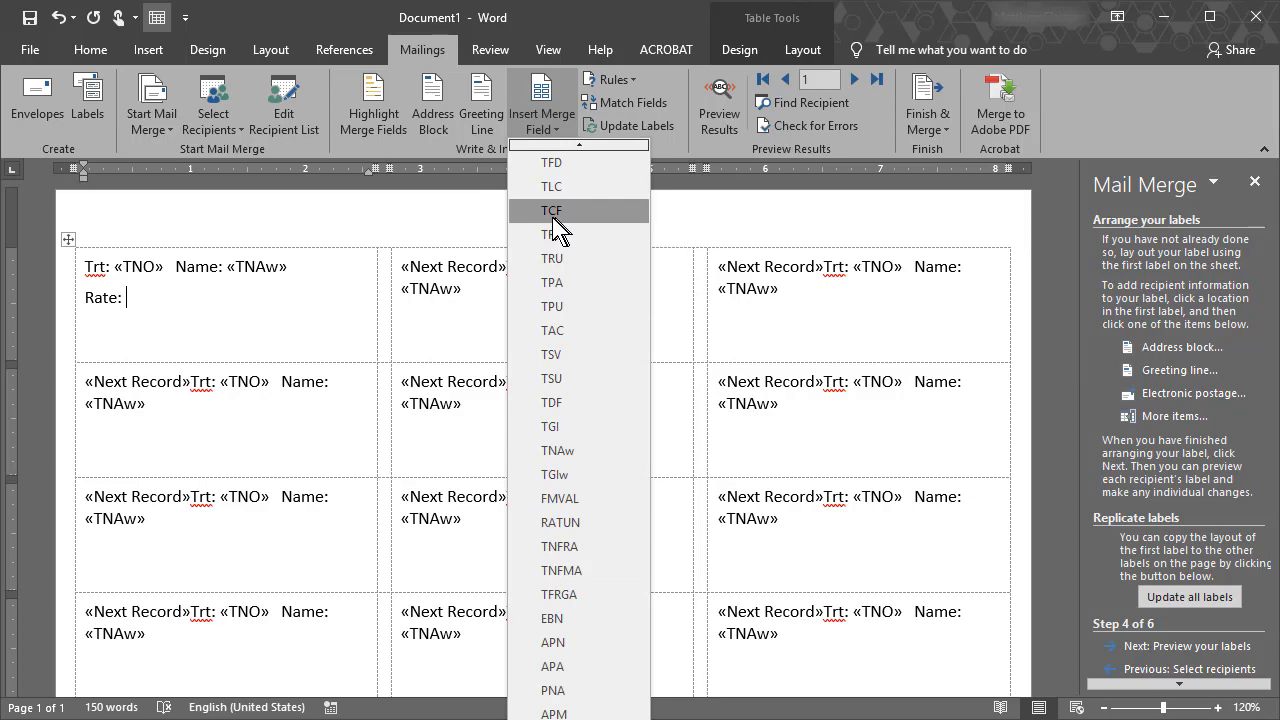
click(601, 525)
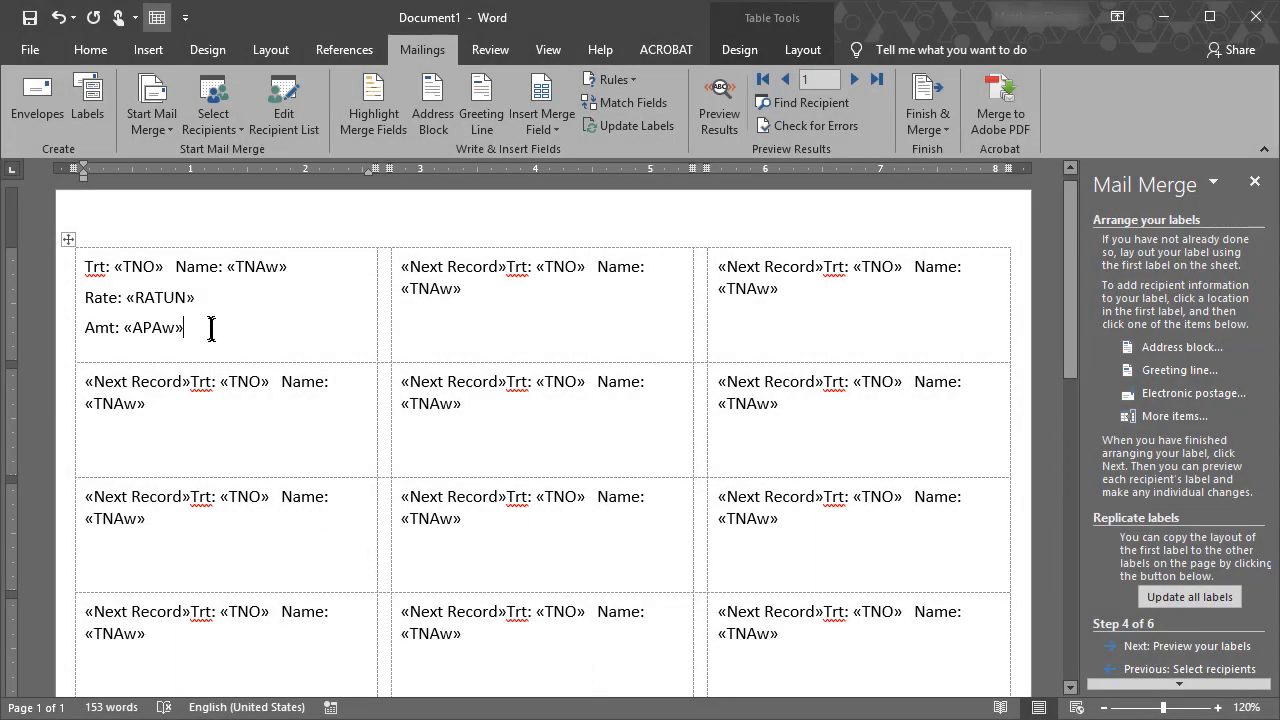
- Make the "Amt: «APAw»" line in the first label bold
drag(206, 328, 83, 327)
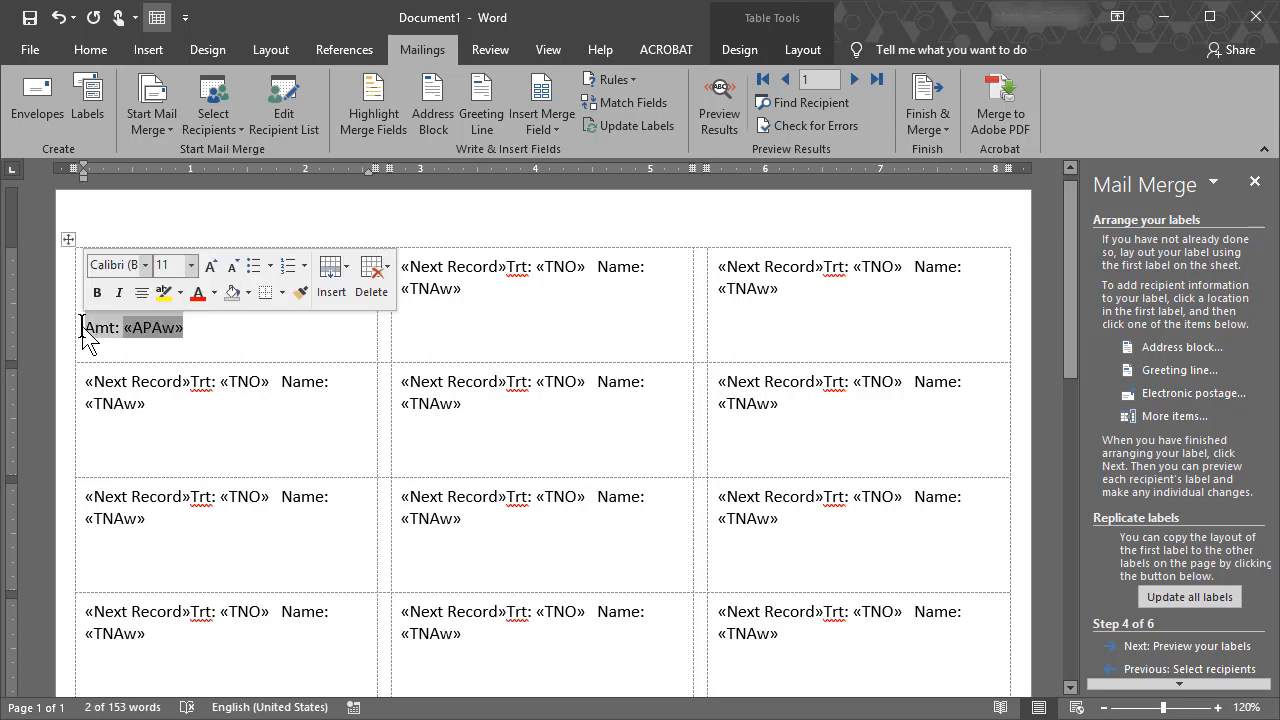
click(98, 293)
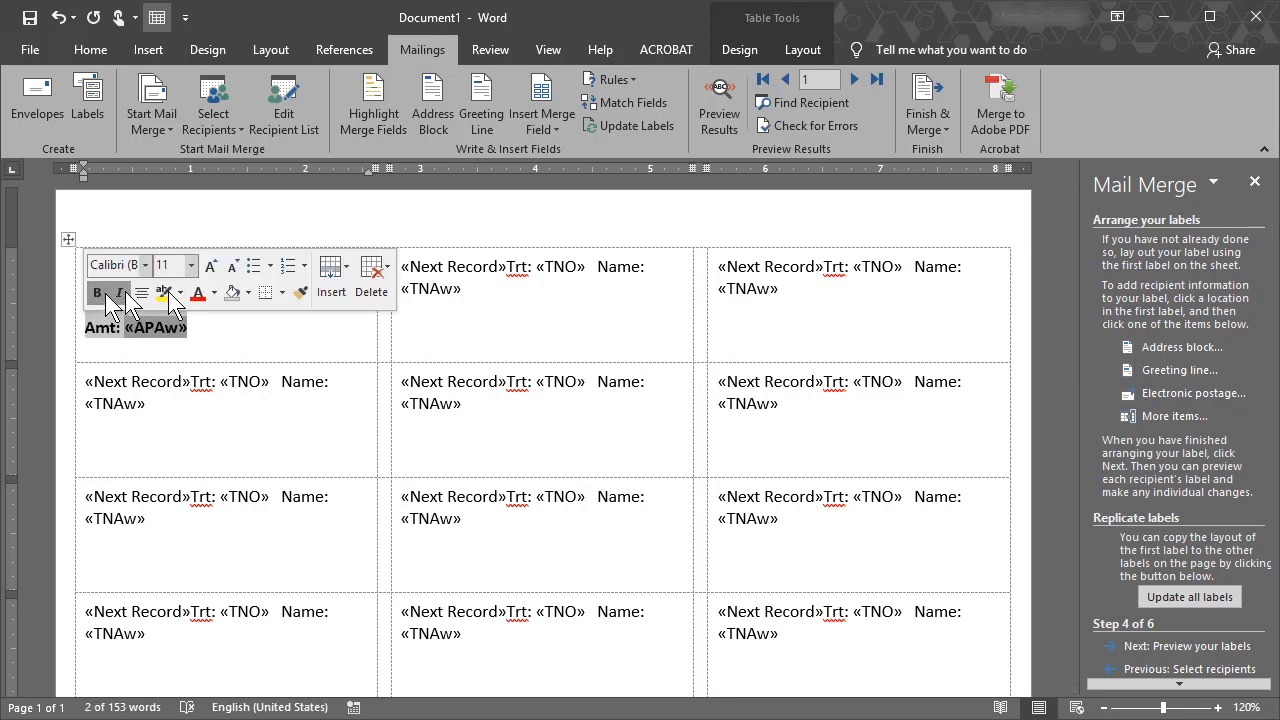
- Enlarge the first label's "Amt: «APAw»" line to 14 pt
click(212, 266)
click(212, 266)
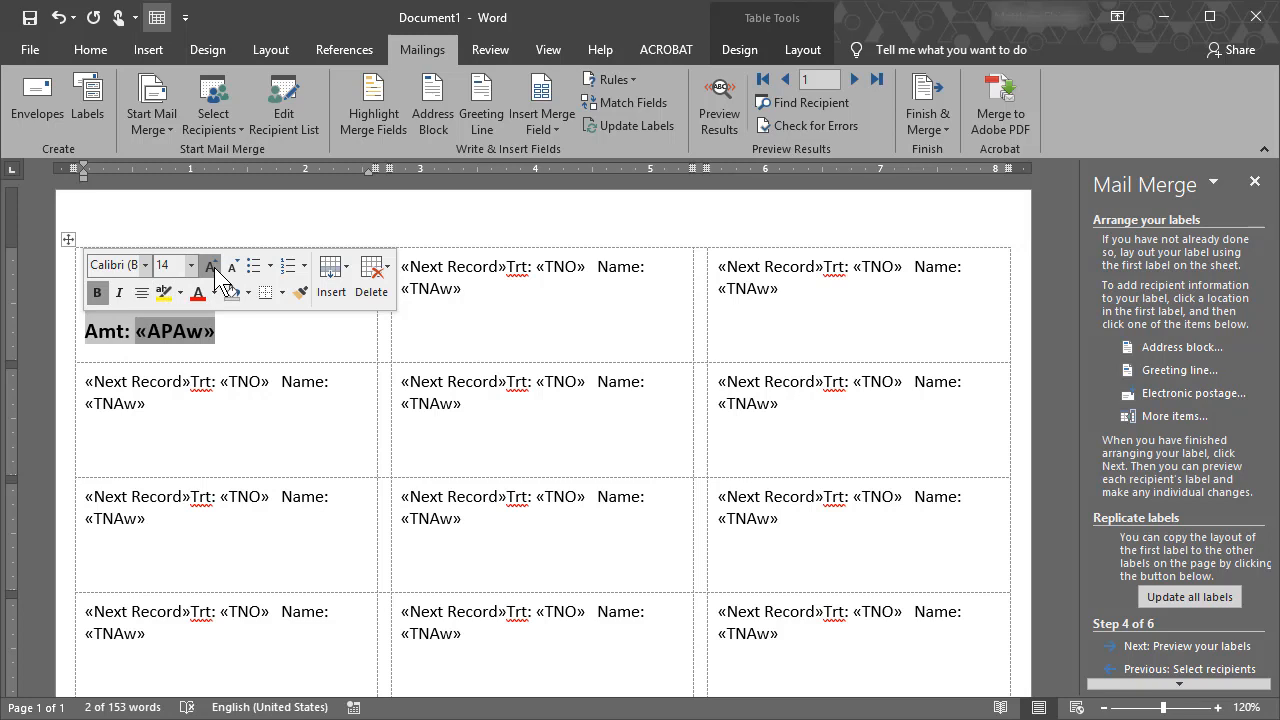
click(301, 323)
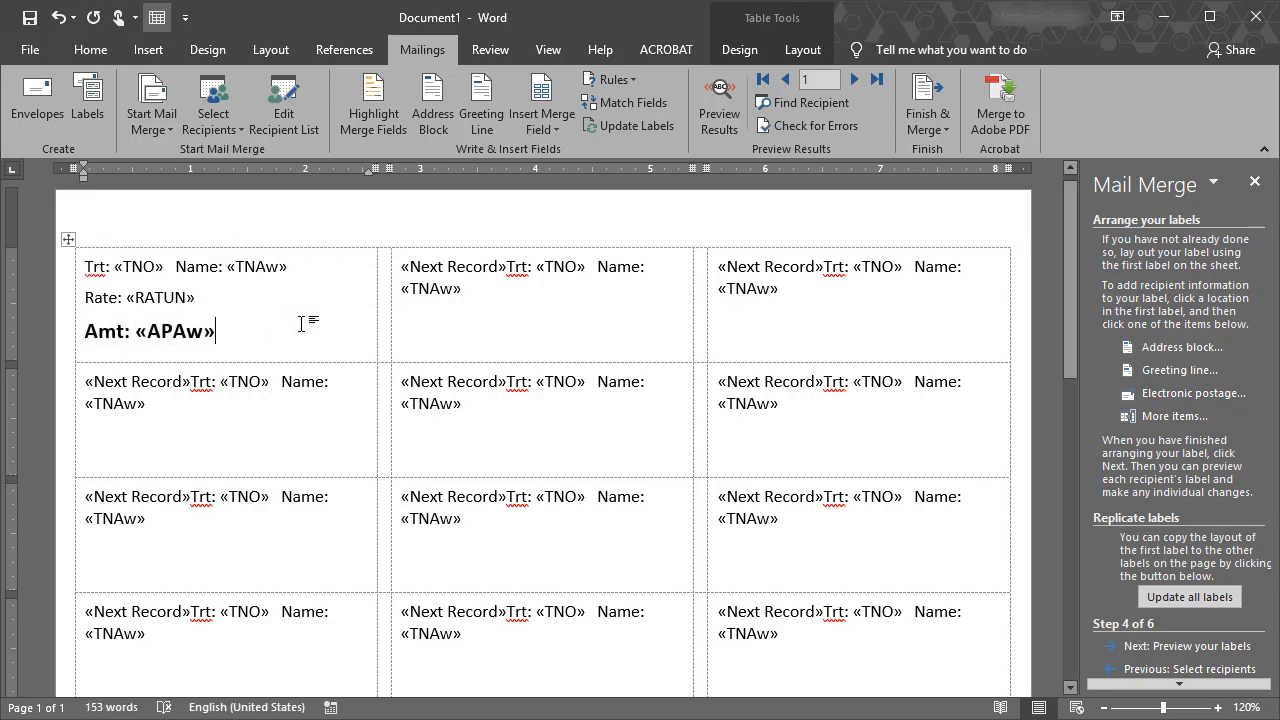
- Replicate the first label's layout to all labels and preview the merged results
click(627, 130)
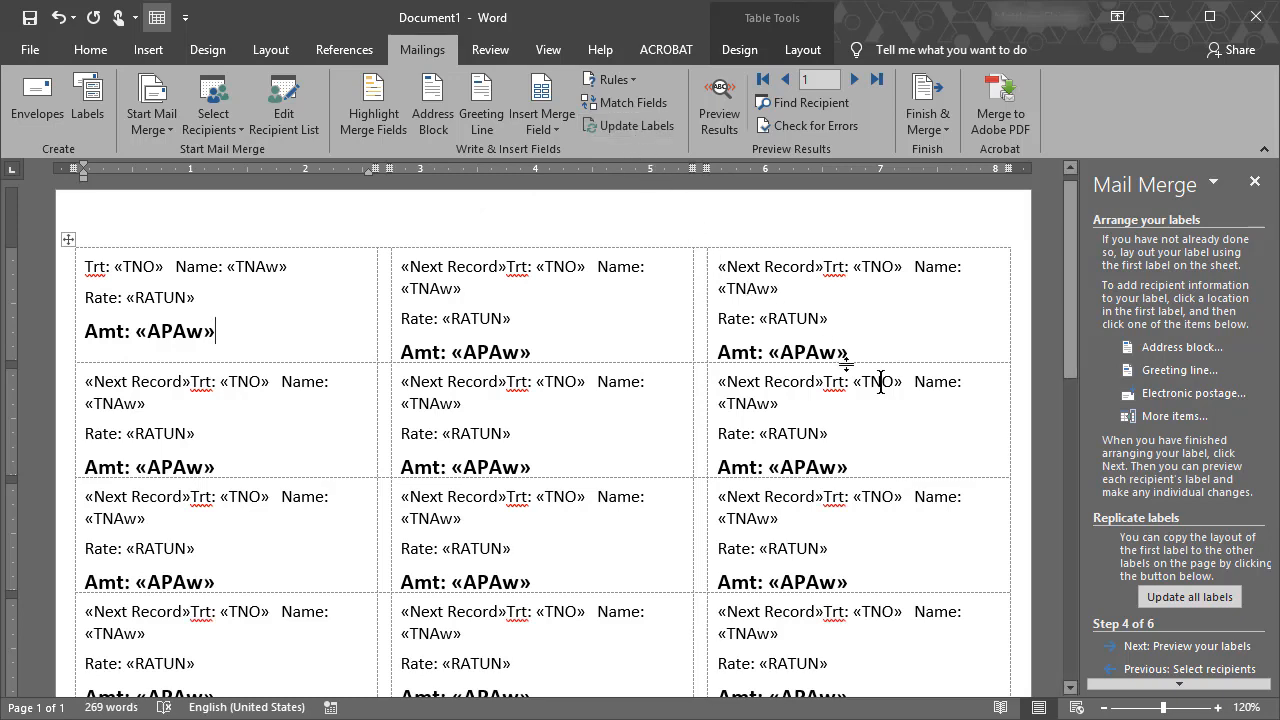
click(1236, 648)
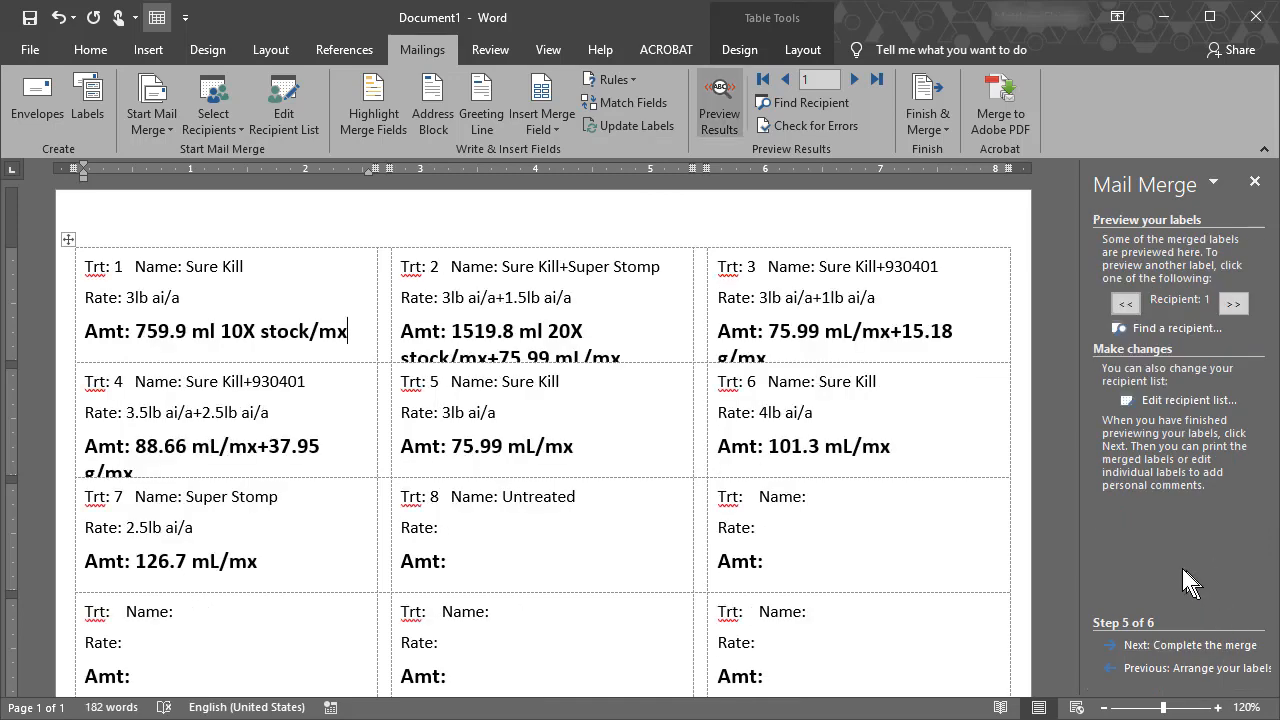
- Reduce the first label's Amt line to 12 pt and update all the other labels to match
drag(358, 334, 88, 334)
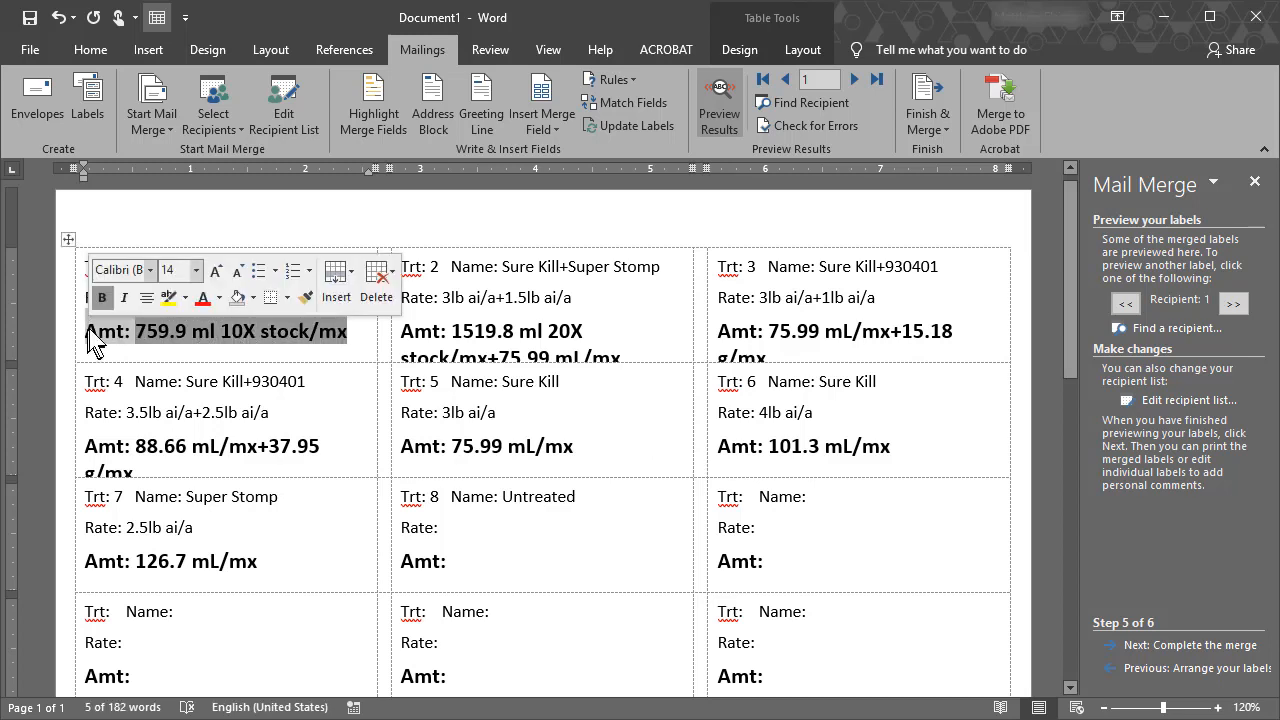
click(236, 271)
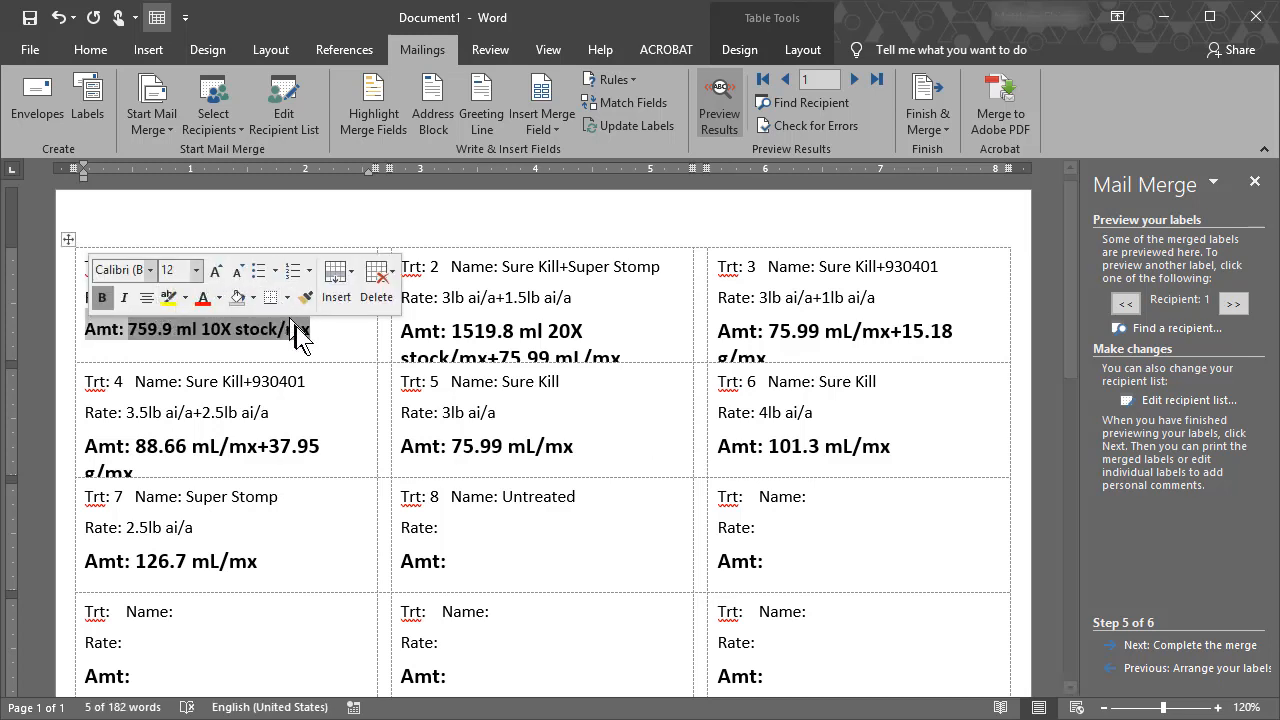
click(336, 323)
click(642, 131)
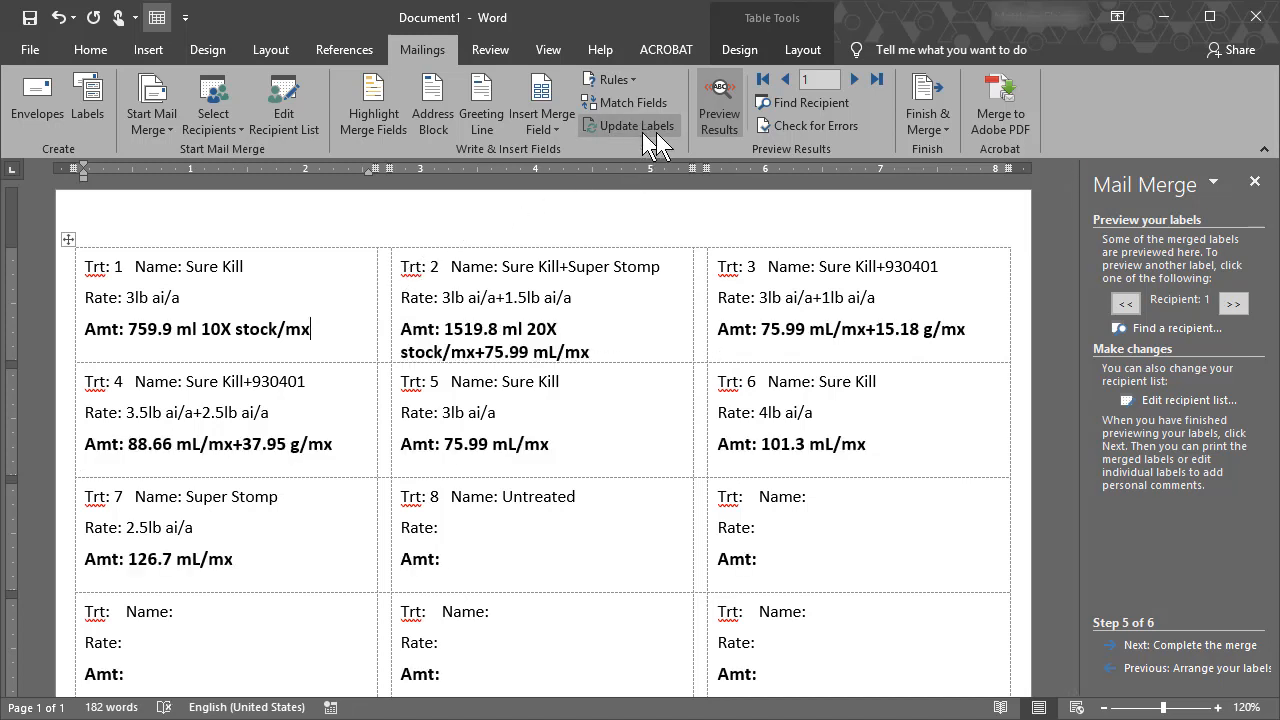
- Complete the merge and generate individually editable labels for all records in a new document
click(1209, 646)
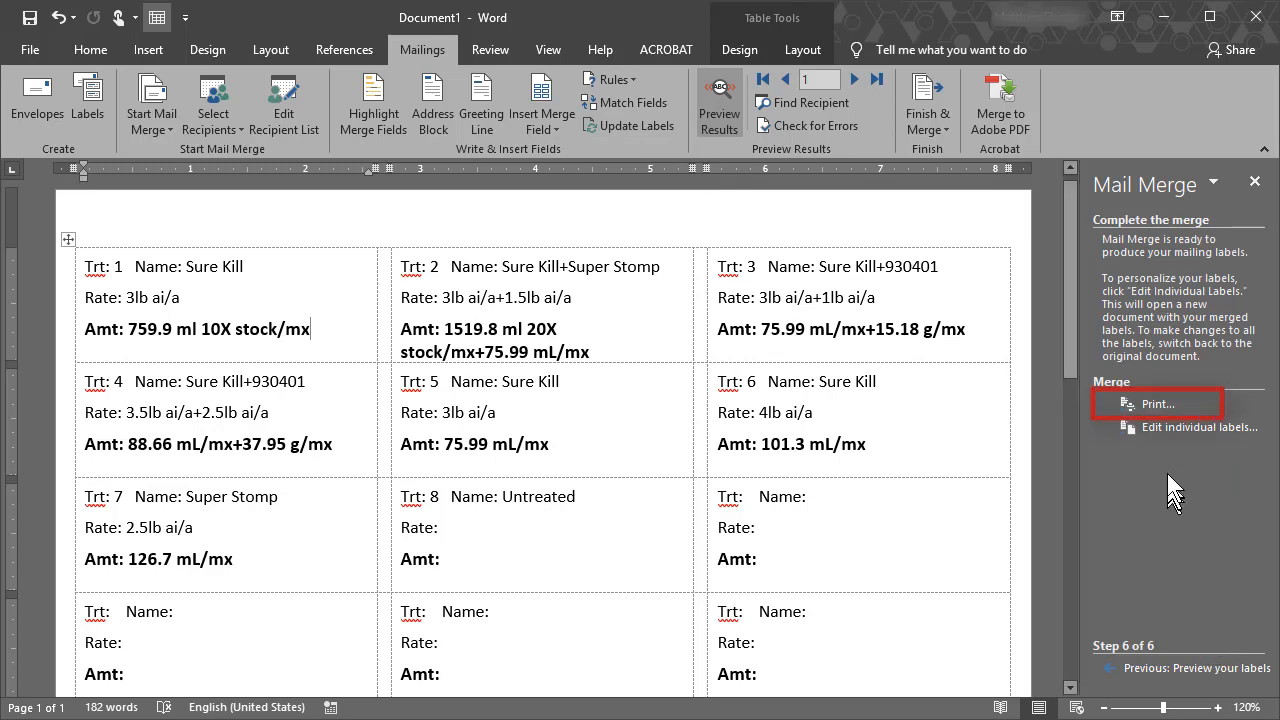
click(1183, 428)
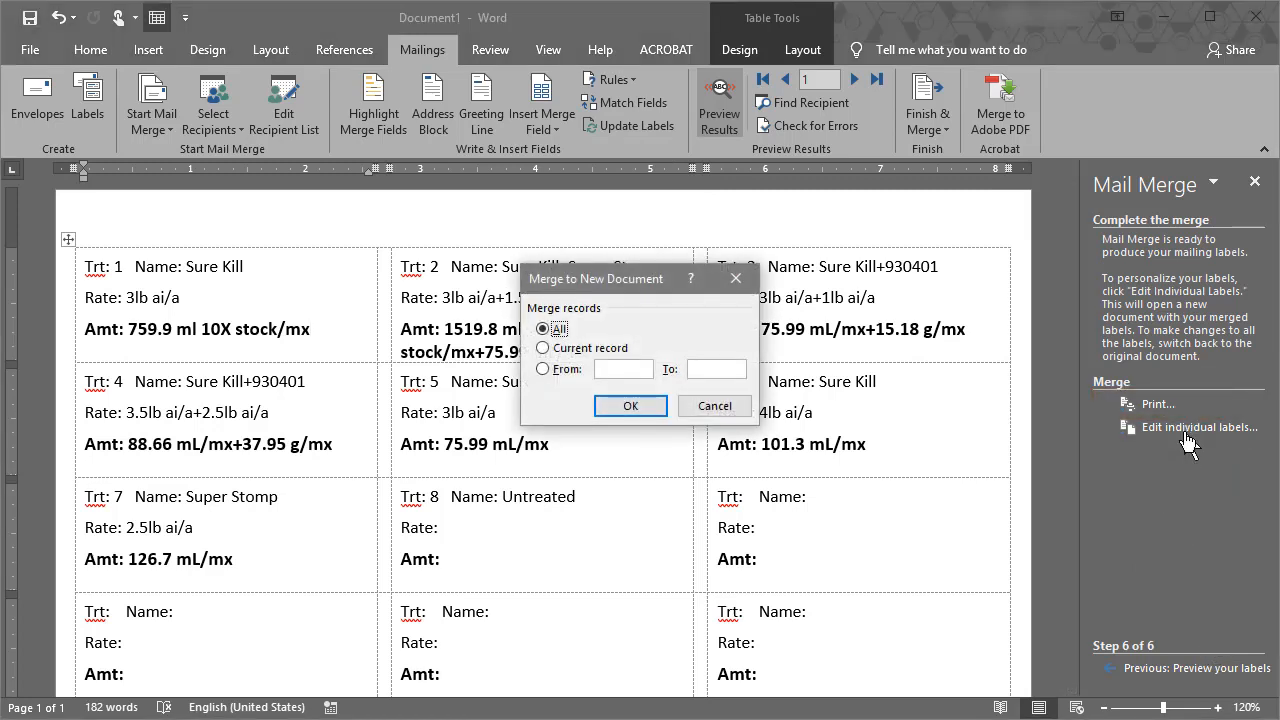
click(630, 406)
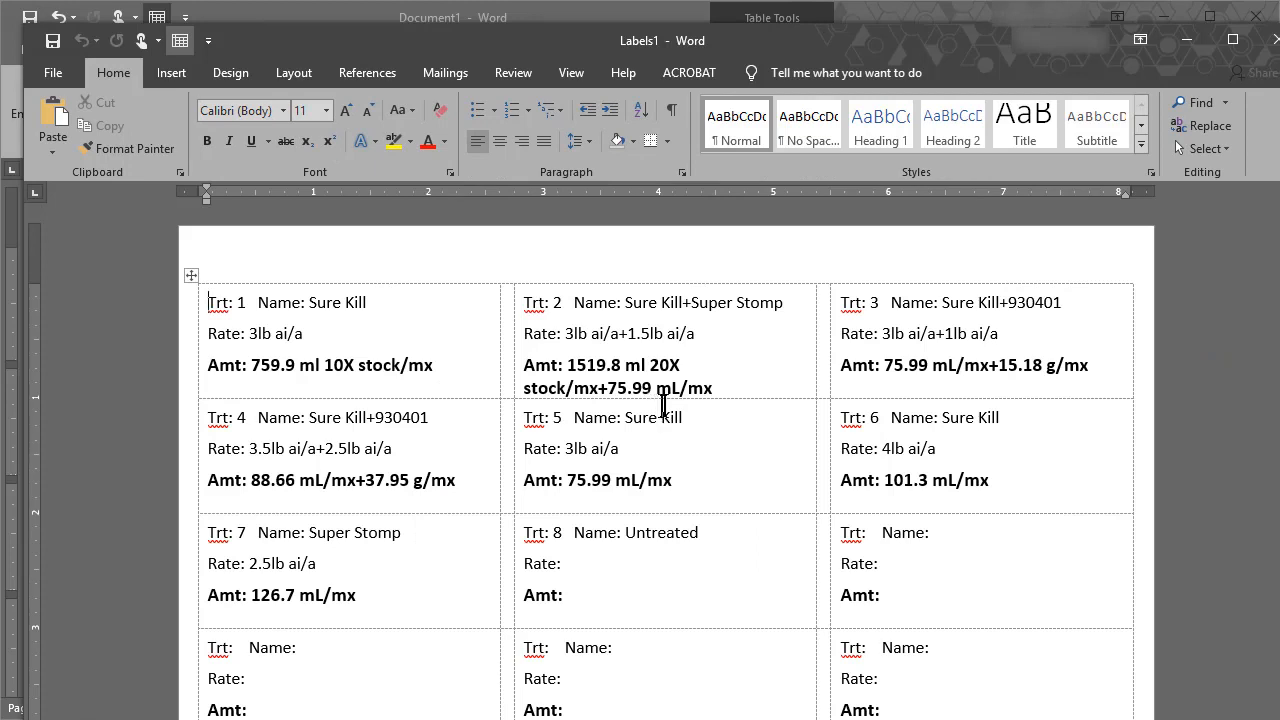
- Place the cursor in the treatment 2 label's Amt line, and close the merged Labels1 document without saving
click(664, 366)
click(717, 362)
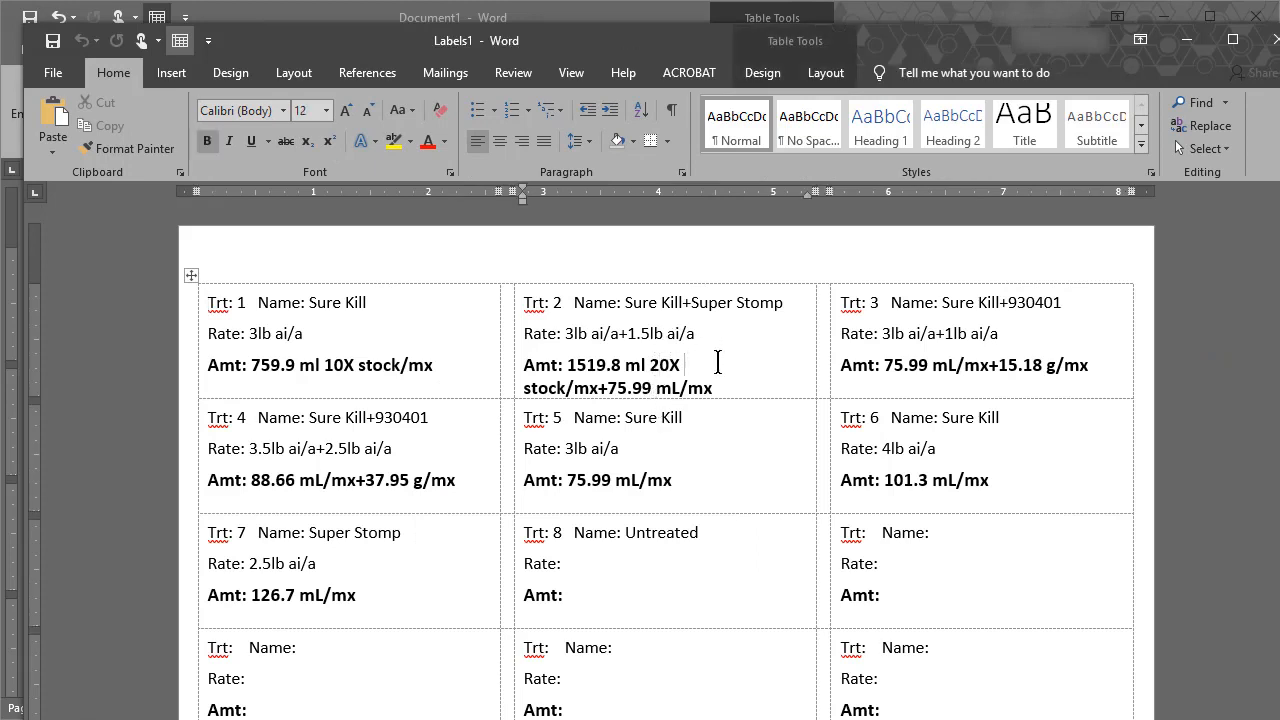
click(1270, 42)
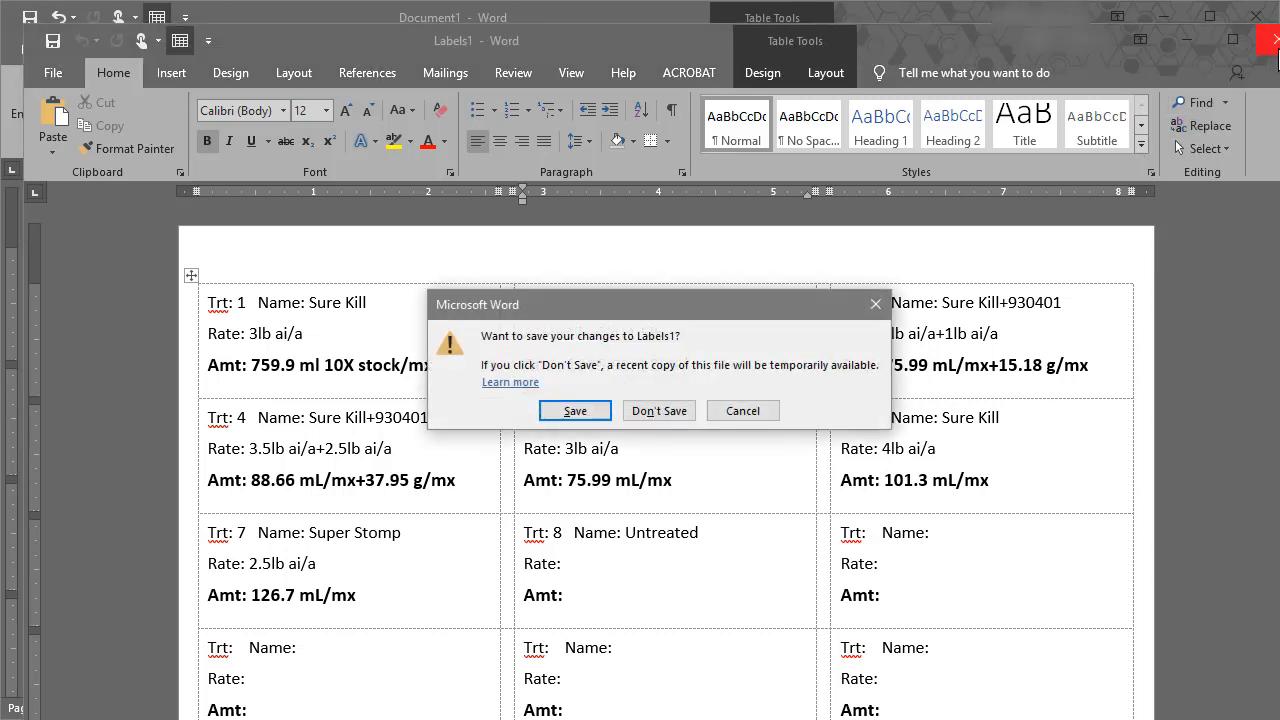
click(662, 411)
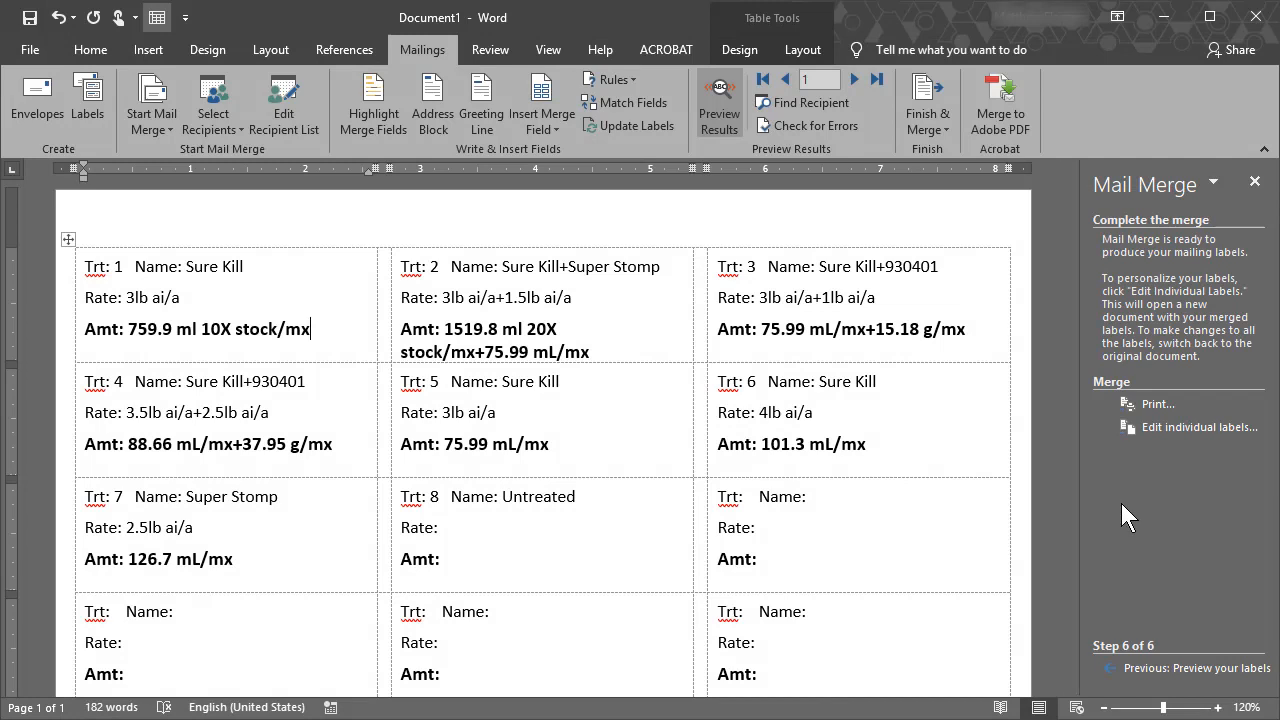
- Save the mail merge label document as MyContainerLabel_Treatment.docx
click(41, 49)
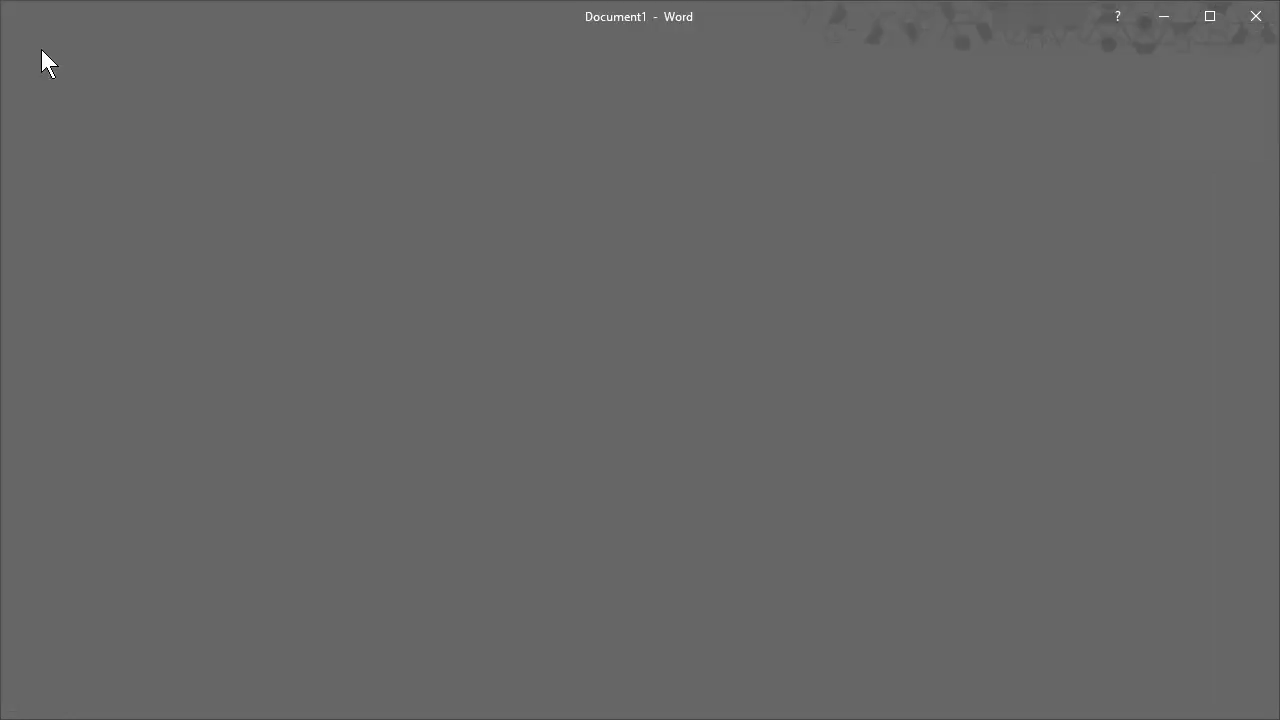
click(59, 206)
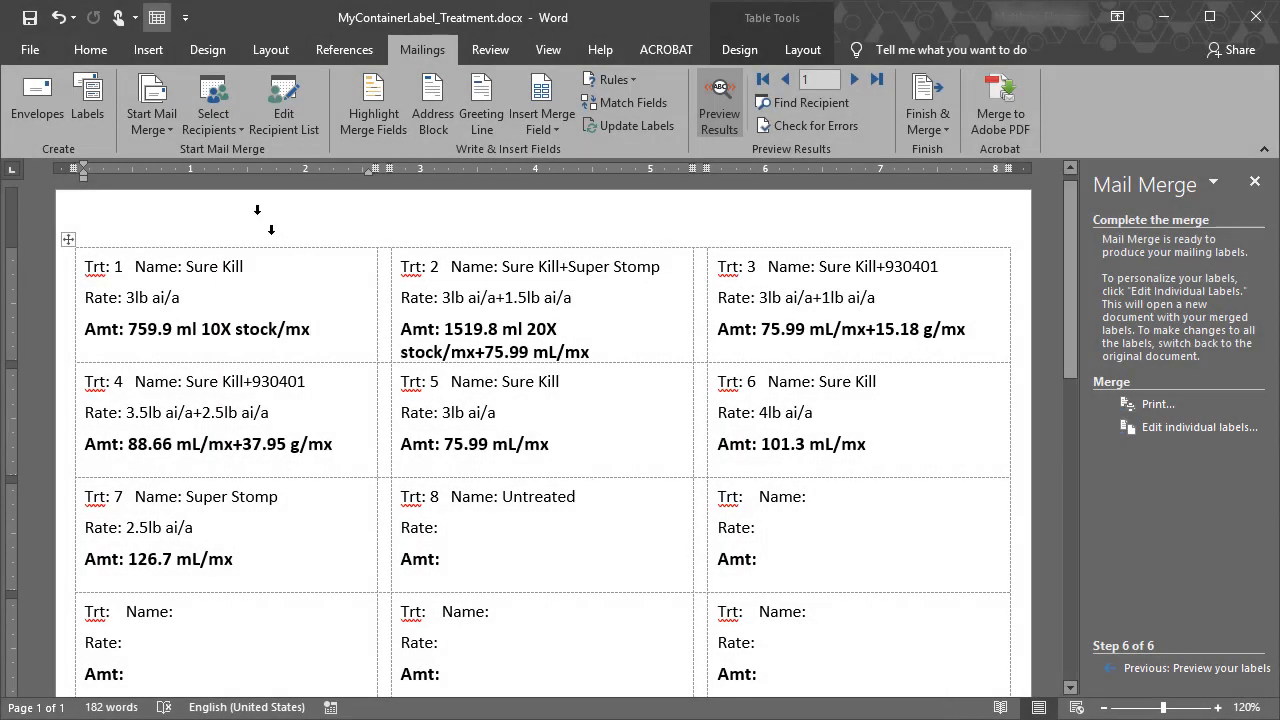
- Open the selection of an existing list as the recipient data source for the label document
click(218, 123)
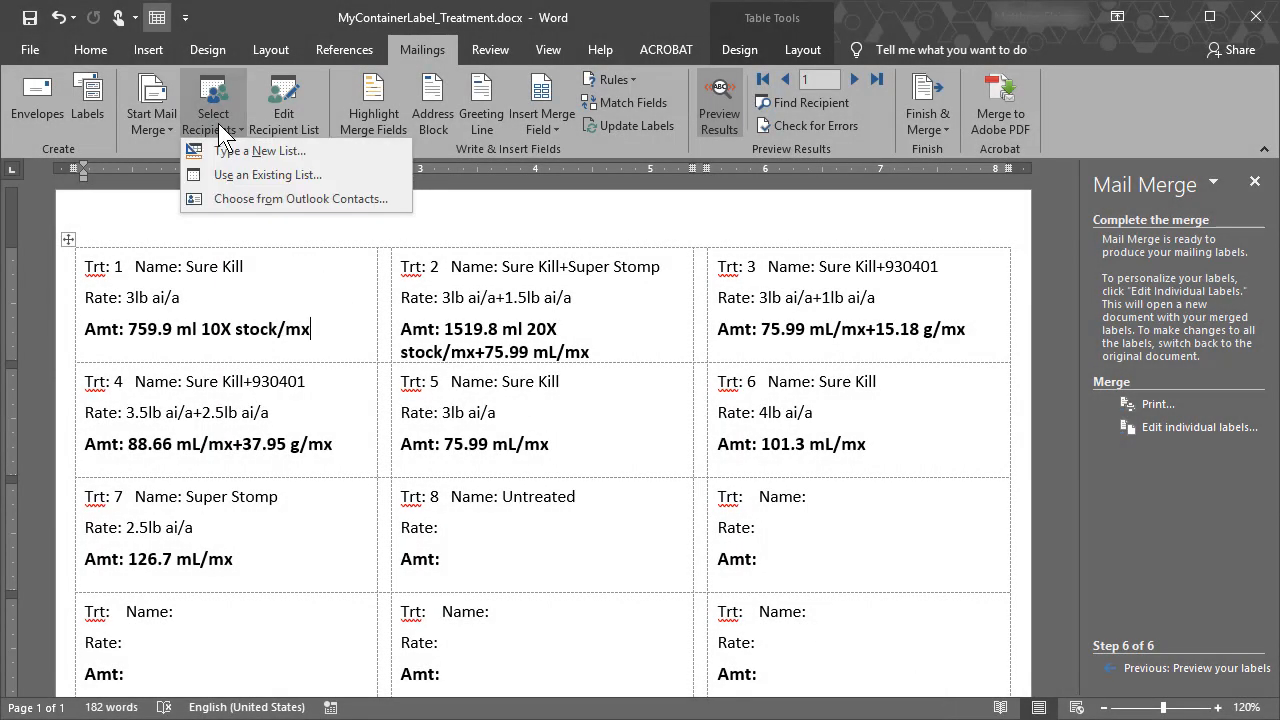
click(331, 178)
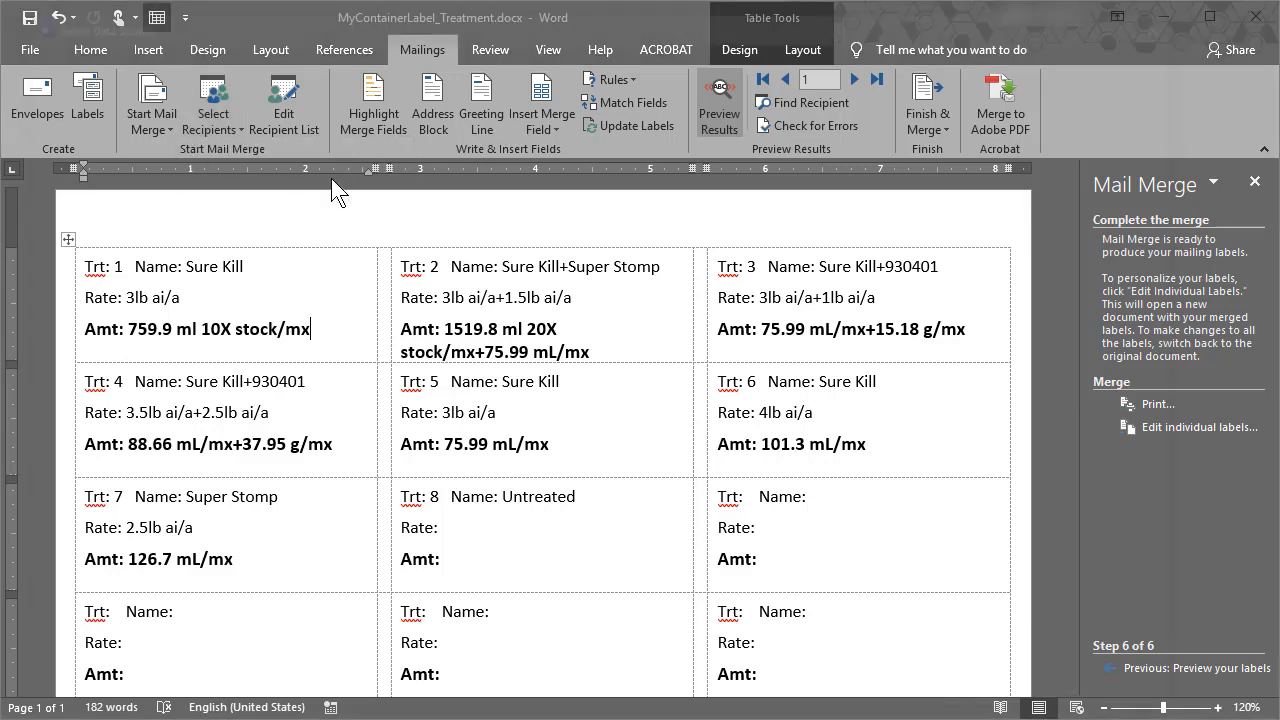